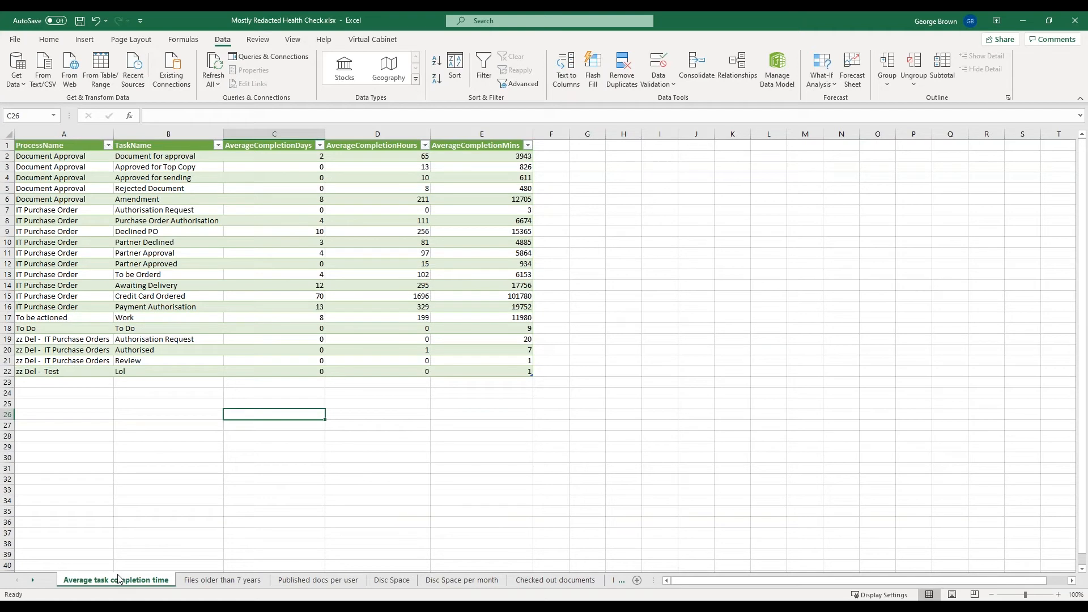
# Review the files older than 7 years and the published docs per user sheets, and clear the Word letter from view.
pyautogui.click(223, 580)
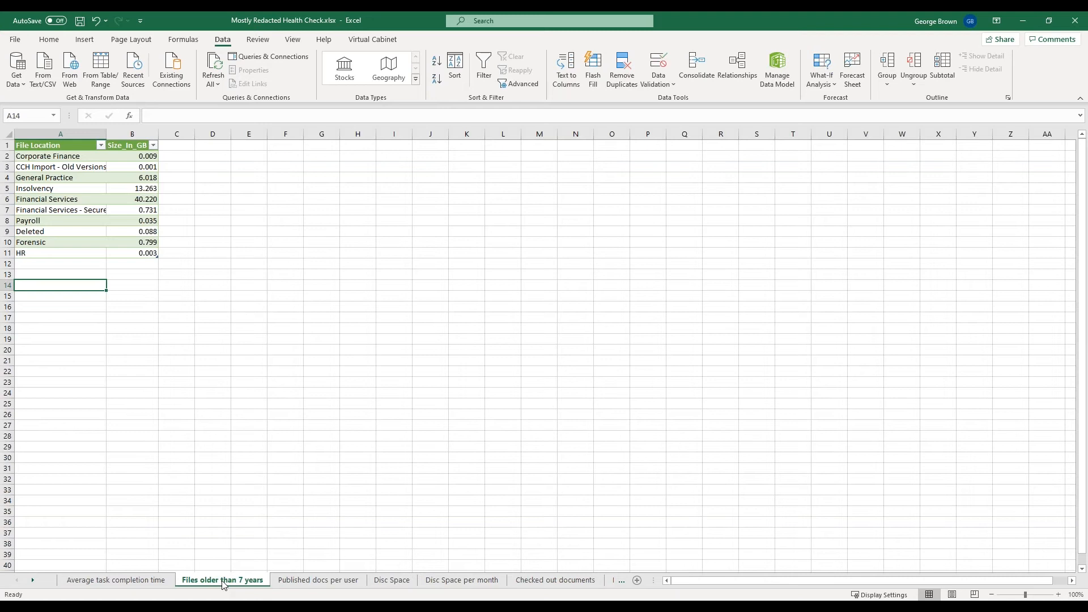
pyautogui.click(317, 580)
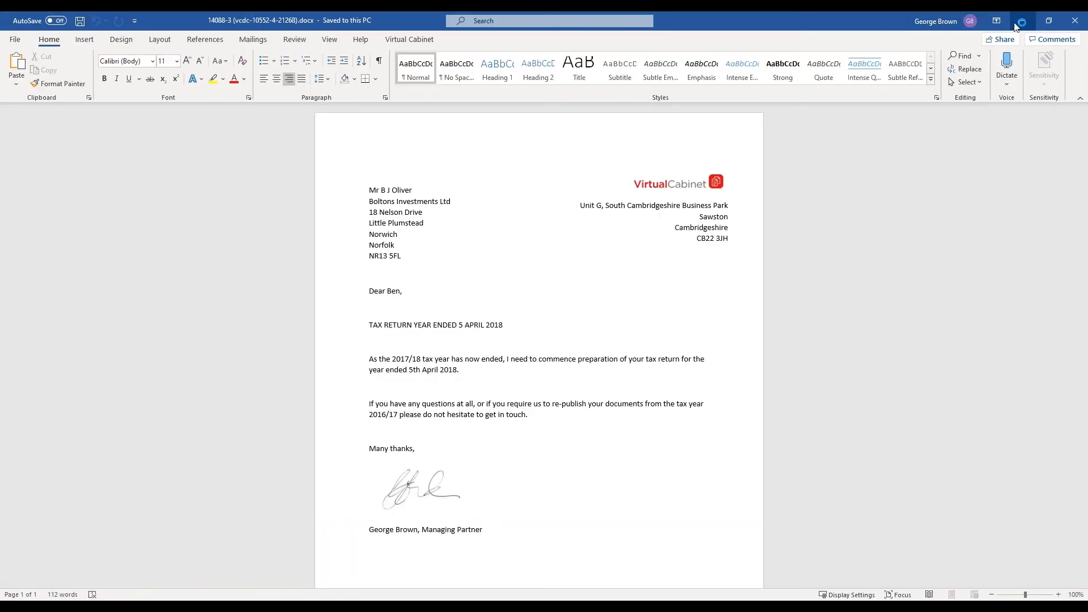
pyautogui.click(1021, 20)
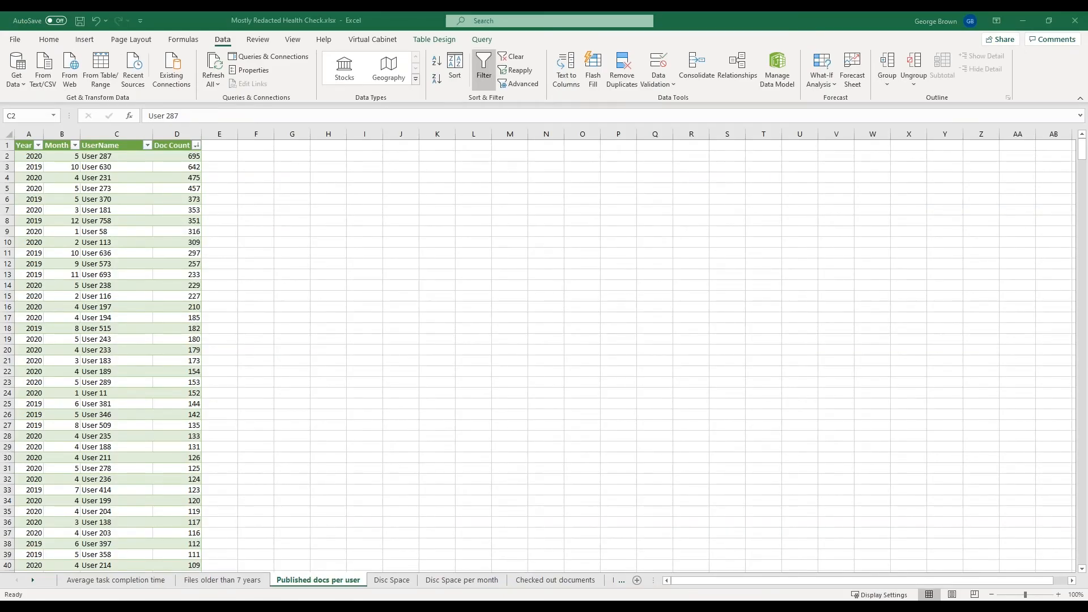
# Switch to Health Check Results.docx in Word and read through the highlighted stats, tune-up checks and recommendations.
pyautogui.hotkey('alt', 'Tab')
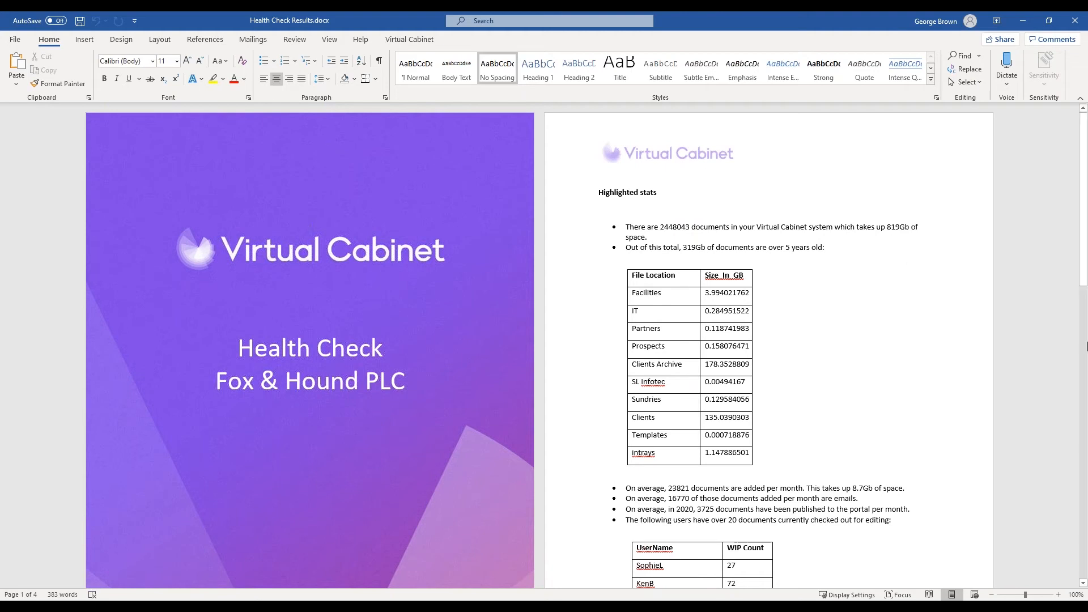
pyautogui.scroll(-4, 837, 354)
pyautogui.scroll(-12, 822, 358)
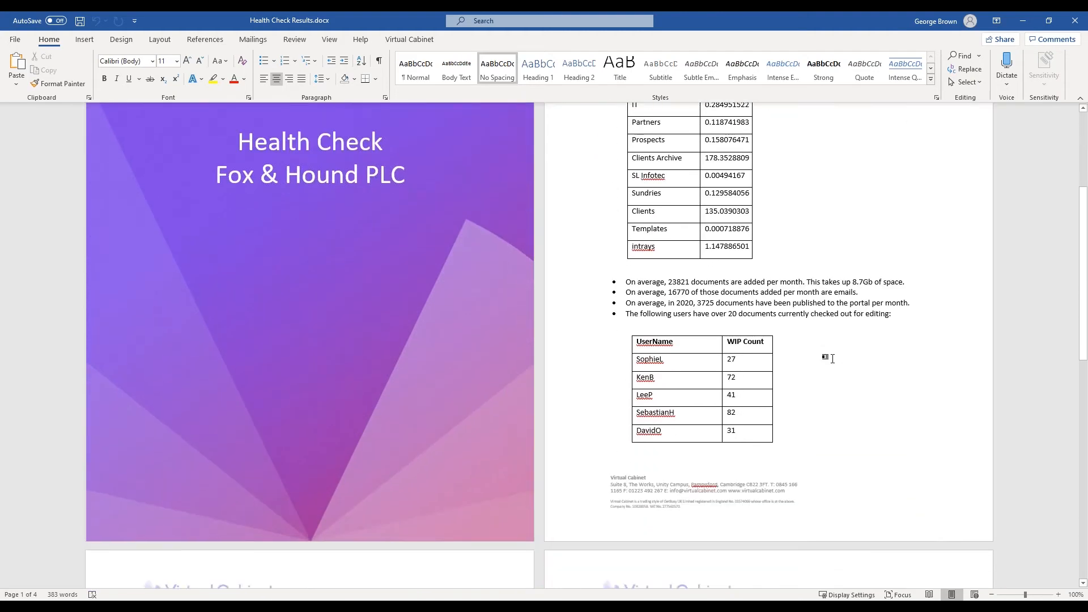
pyautogui.scroll(-10, 822, 358)
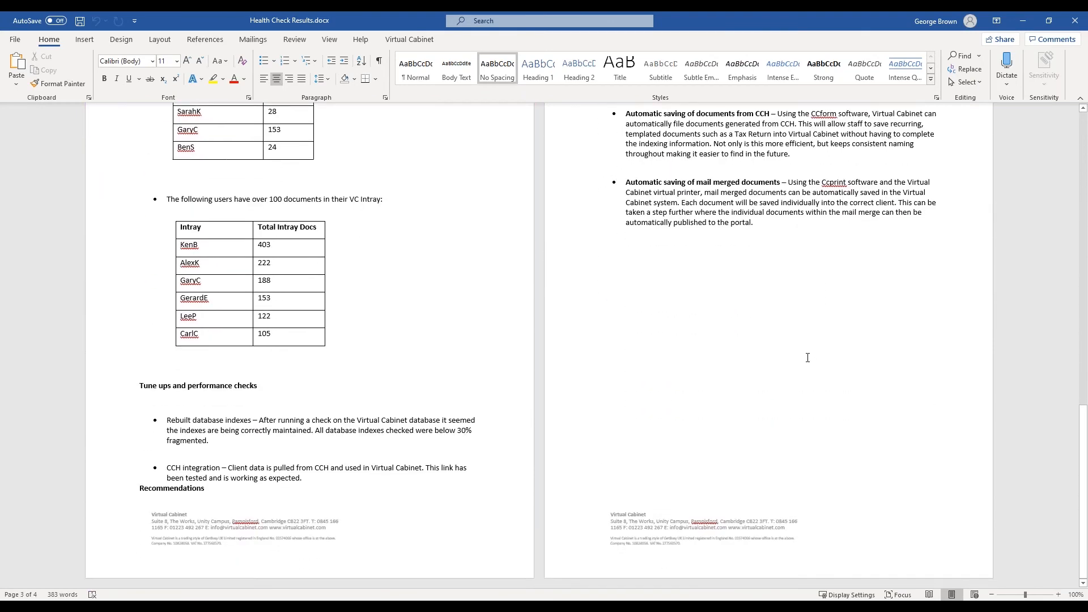
pyautogui.scroll(20, 809, 360)
pyautogui.scroll(3, 686, 362)
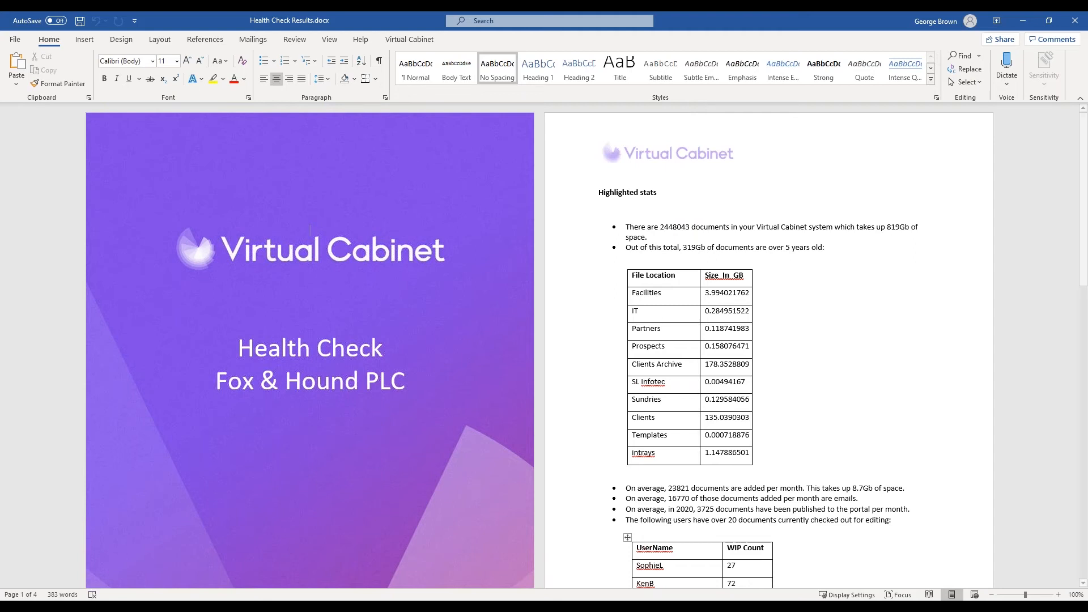
# Switch to Virtual Cabinet and show the portal report's overview of published documents by action status.
pyautogui.click(101, 610)
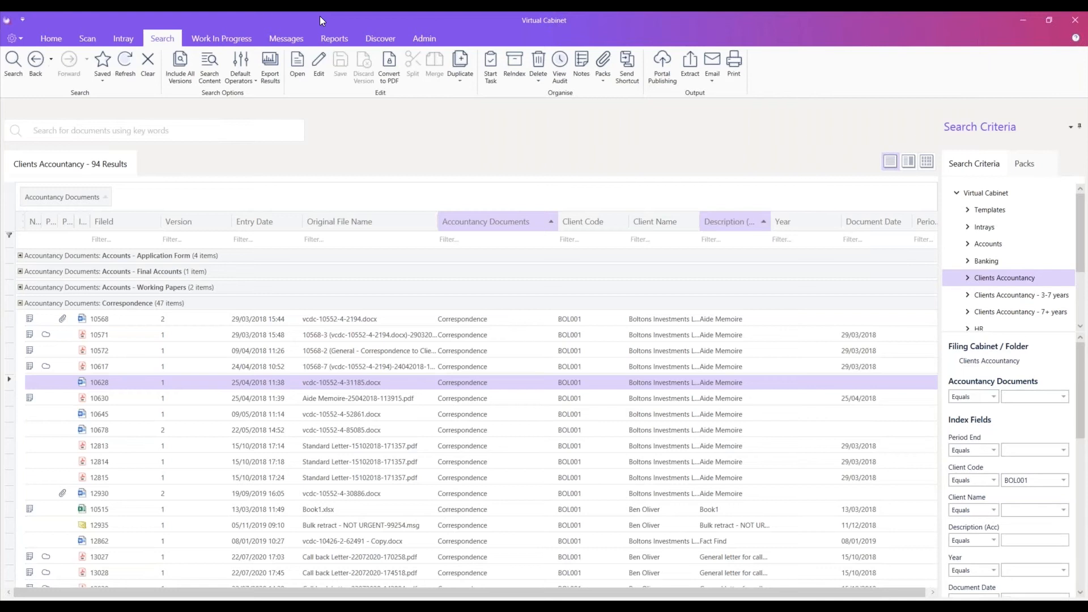
pyautogui.click(331, 38)
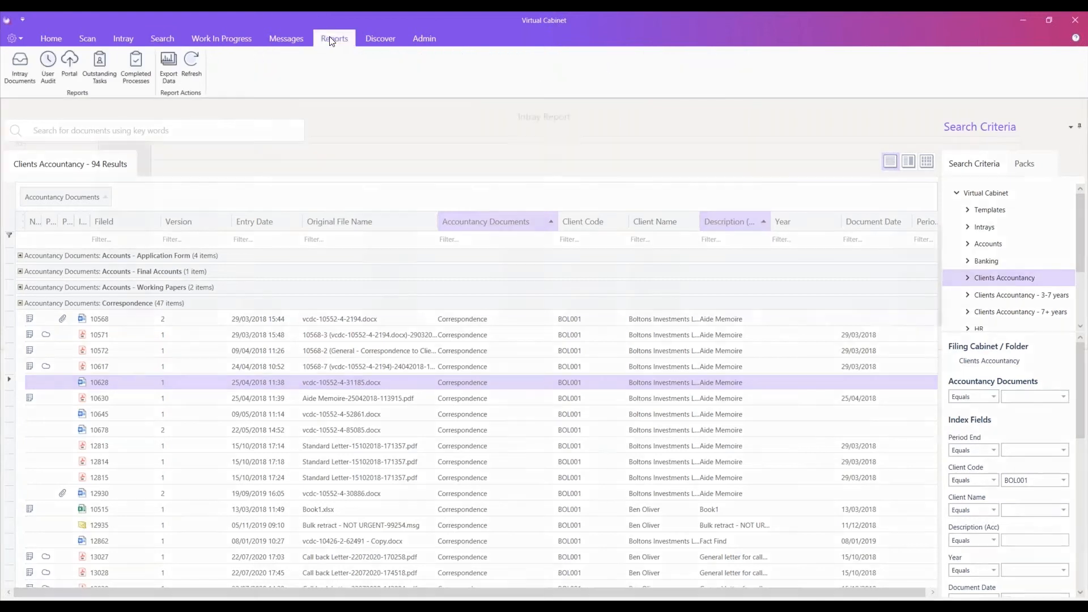
pyautogui.click(69, 60)
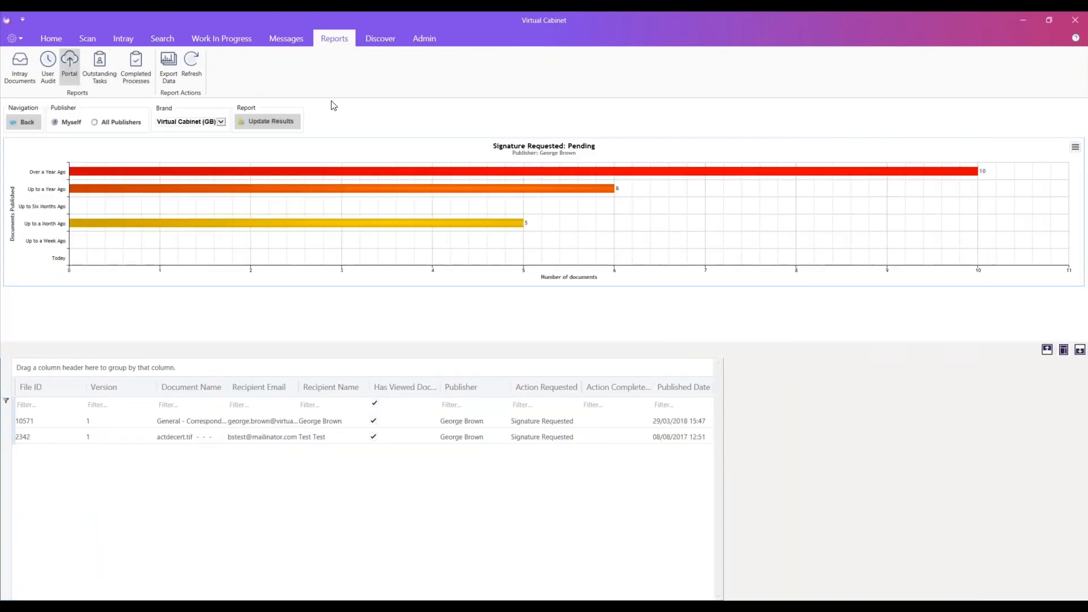
pyautogui.click(21, 123)
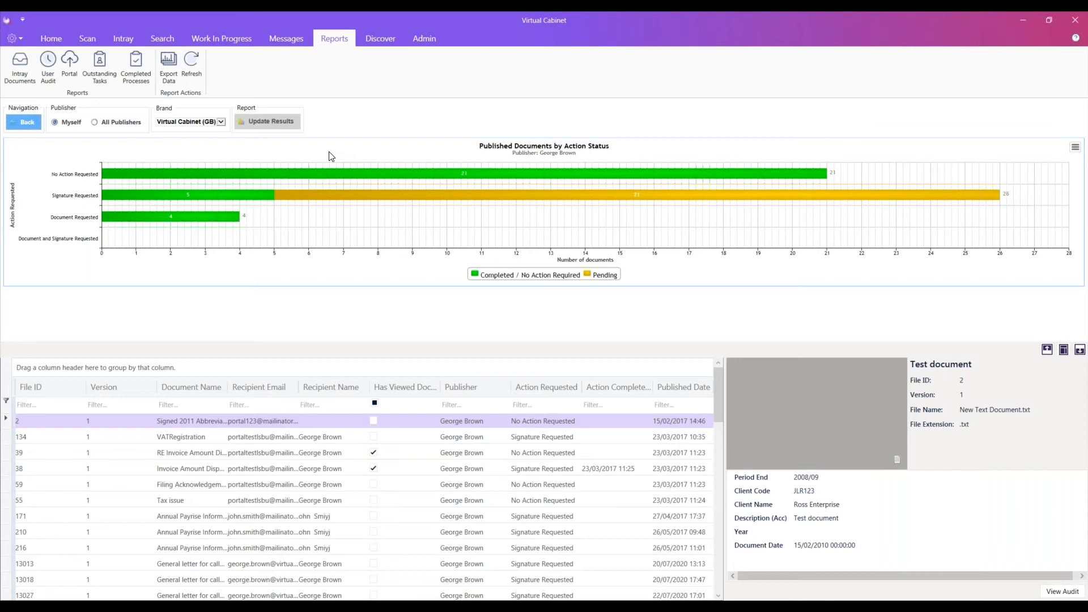
# View the general access settings of the Standard User profile and leave them without saving.
pyautogui.click(430, 37)
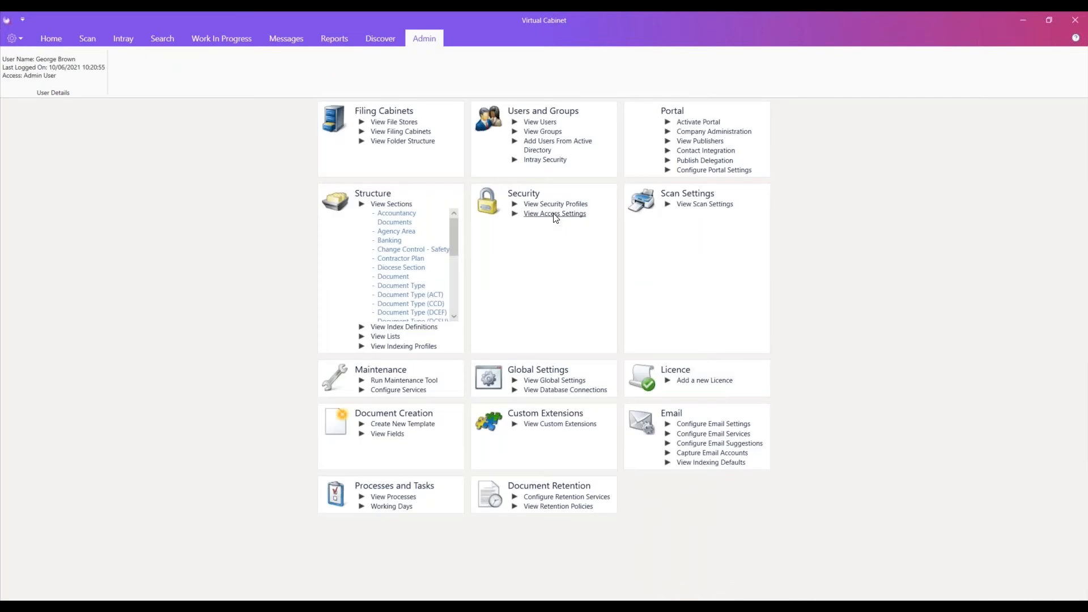
pyautogui.click(556, 215)
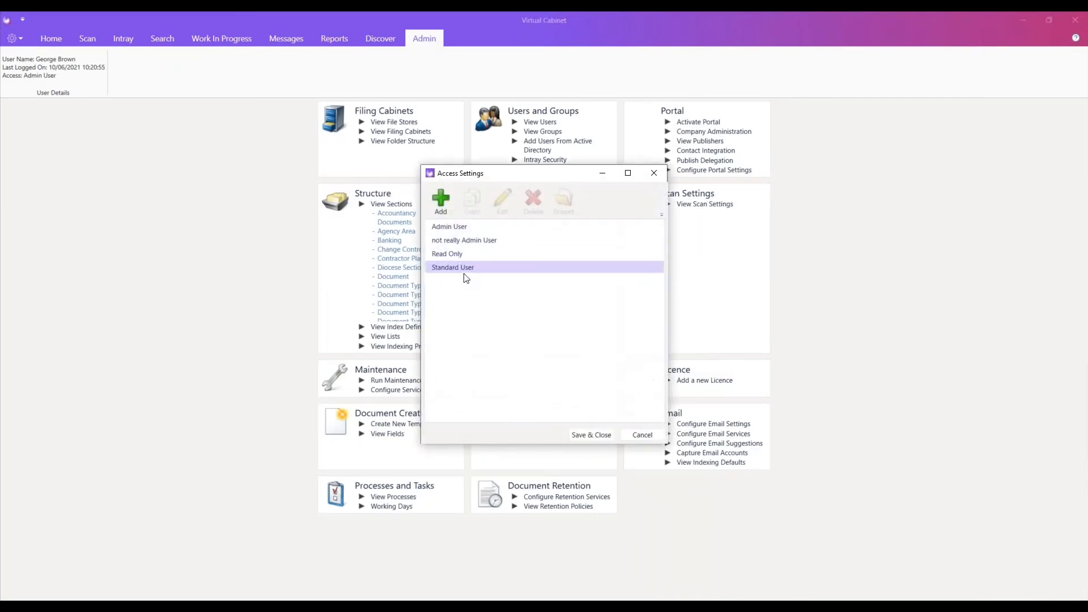
pyautogui.doubleClick(471, 267)
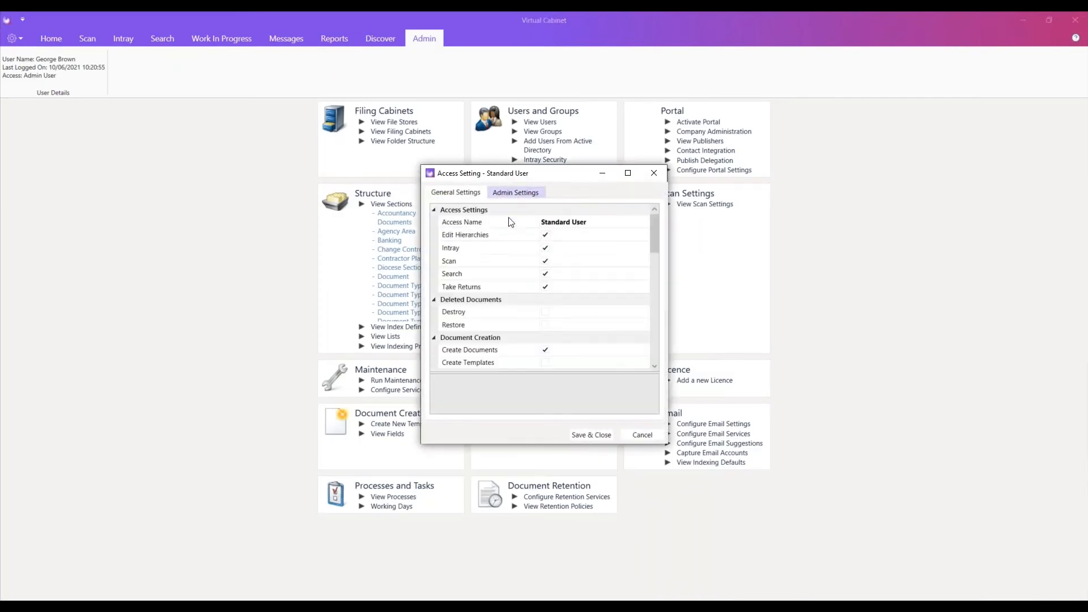
pyautogui.scroll(-1, 561, 328)
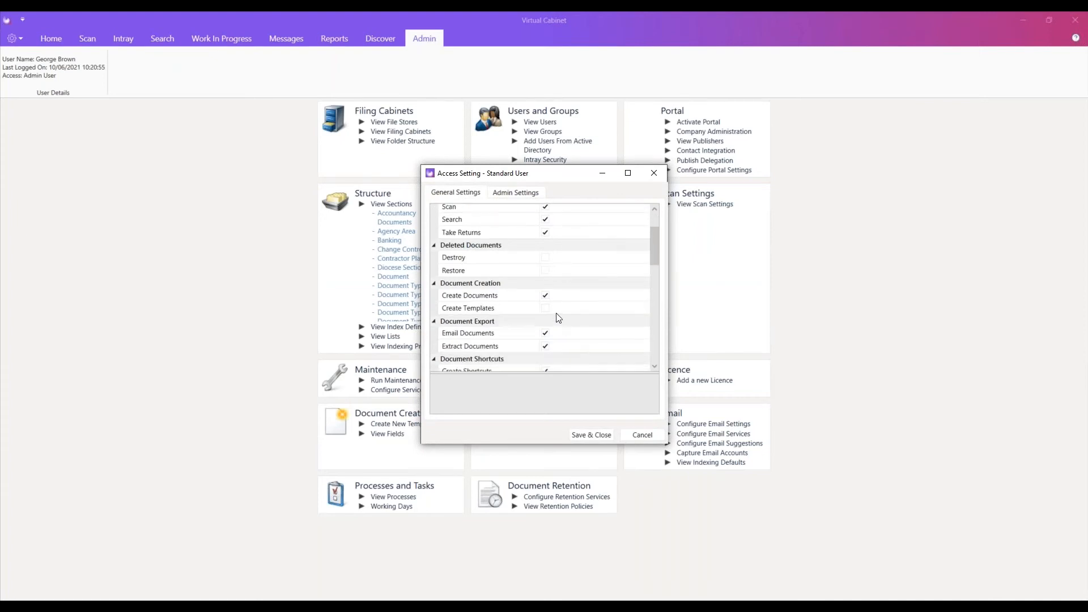
pyautogui.click(638, 437)
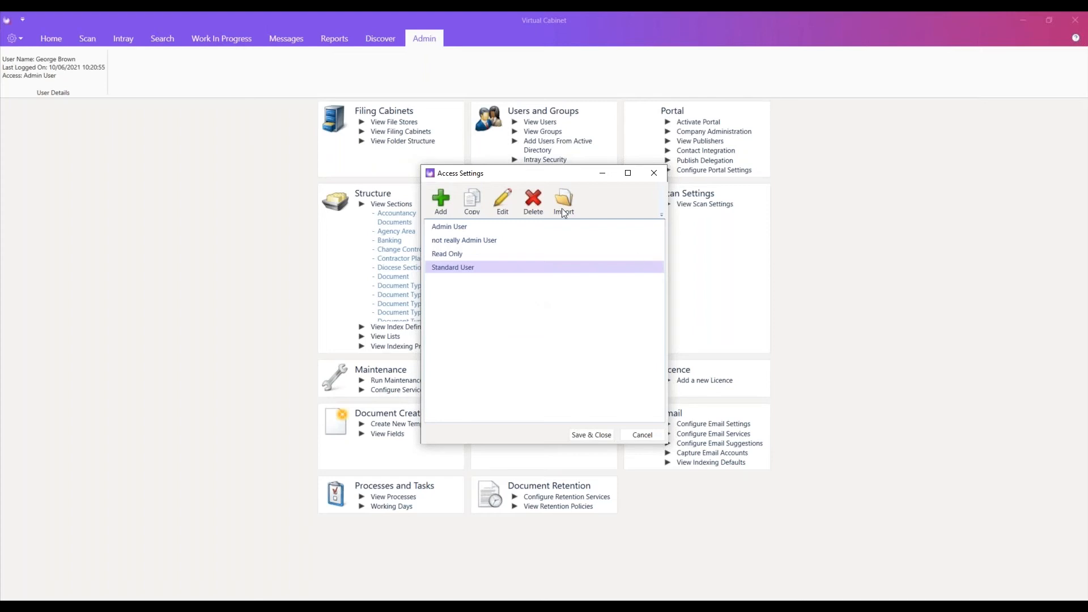
# Move the Access Settings window aside, examine the Standard User's report permissions, and leave all access settings without saving.
pyautogui.moveTo(541, 175); pyautogui.dragTo(691, 153)
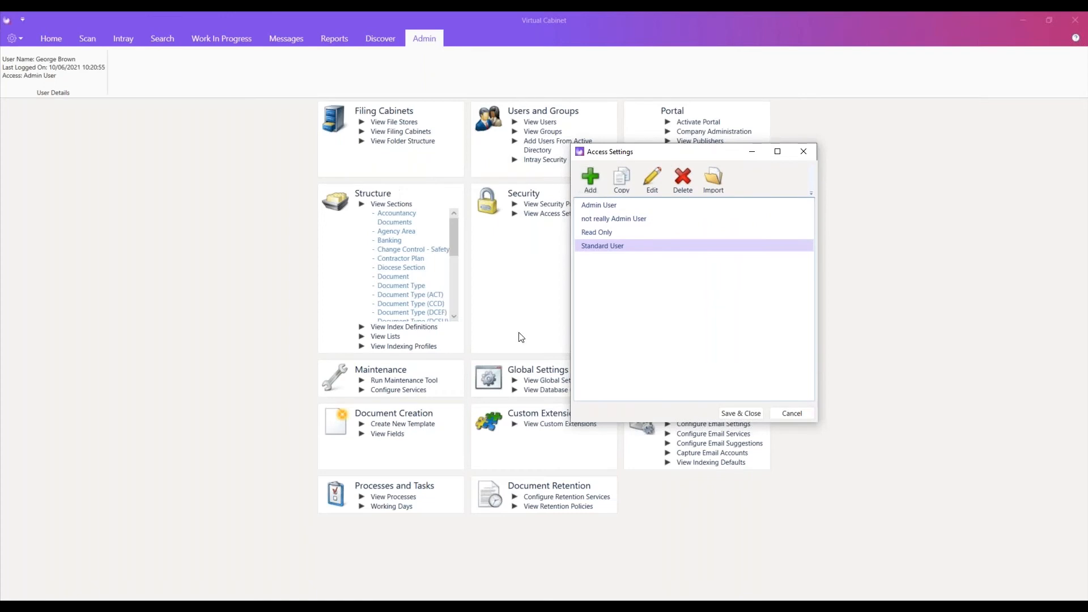
pyautogui.doubleClick(637, 246)
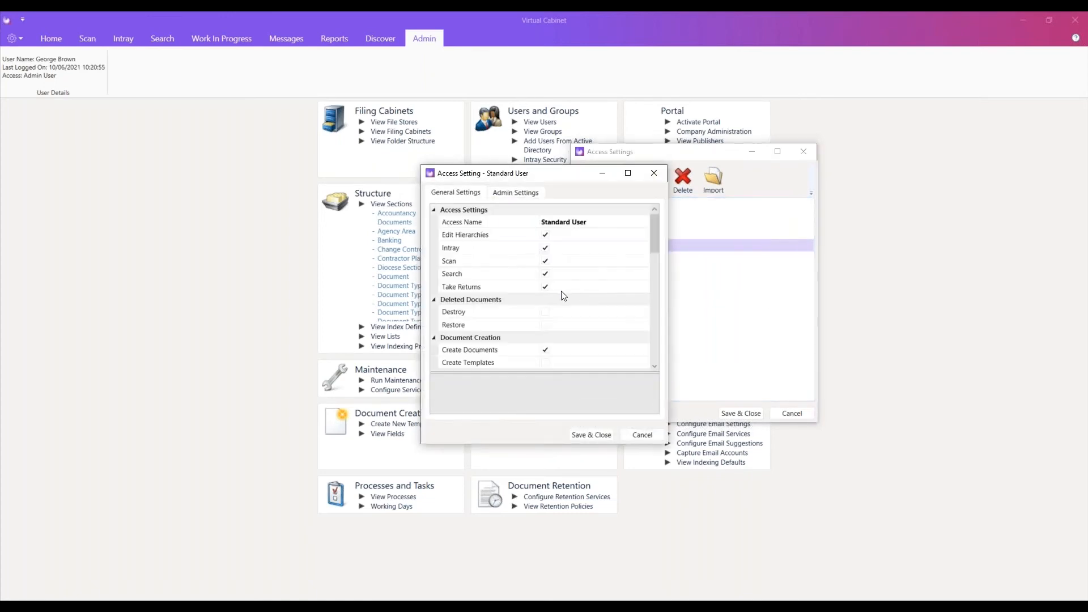
pyautogui.scroll(-4, 533, 311)
pyautogui.scroll(-7, 587, 314)
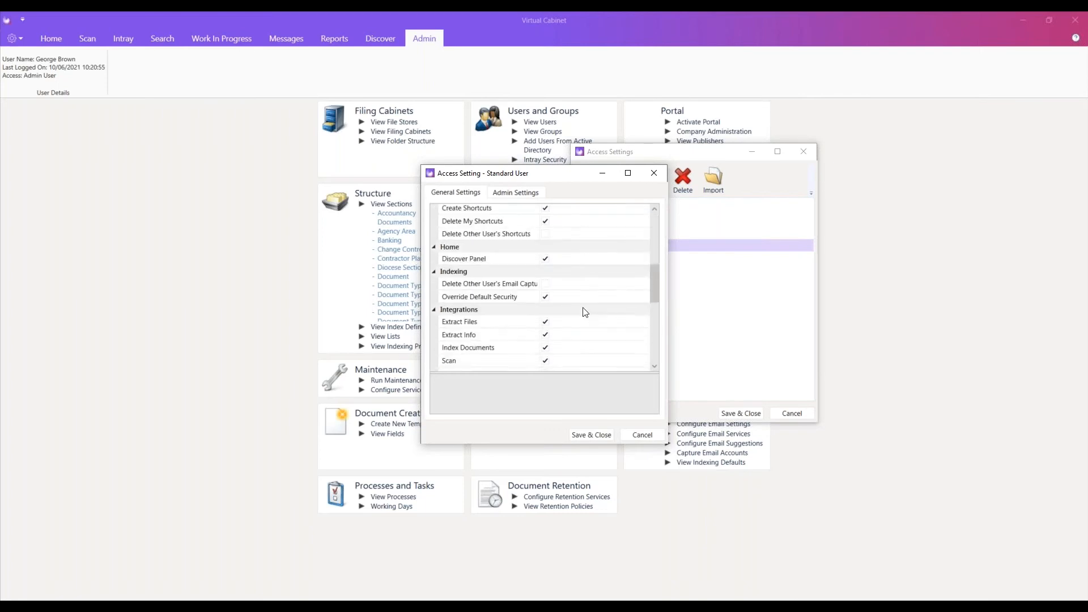
pyautogui.scroll(-3, 583, 311)
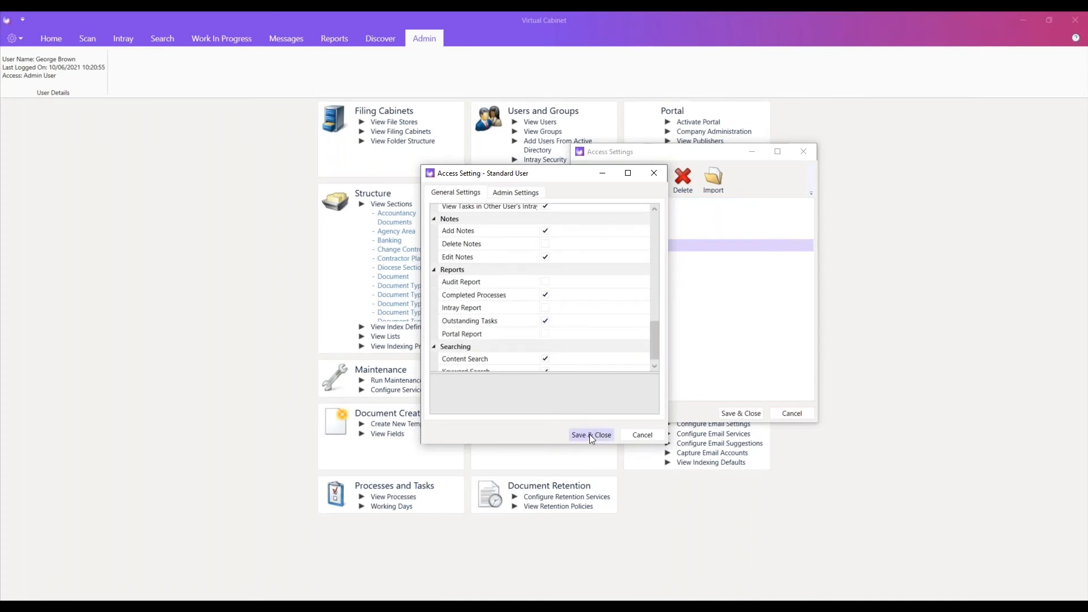
pyautogui.click(635, 435)
pyautogui.click(791, 413)
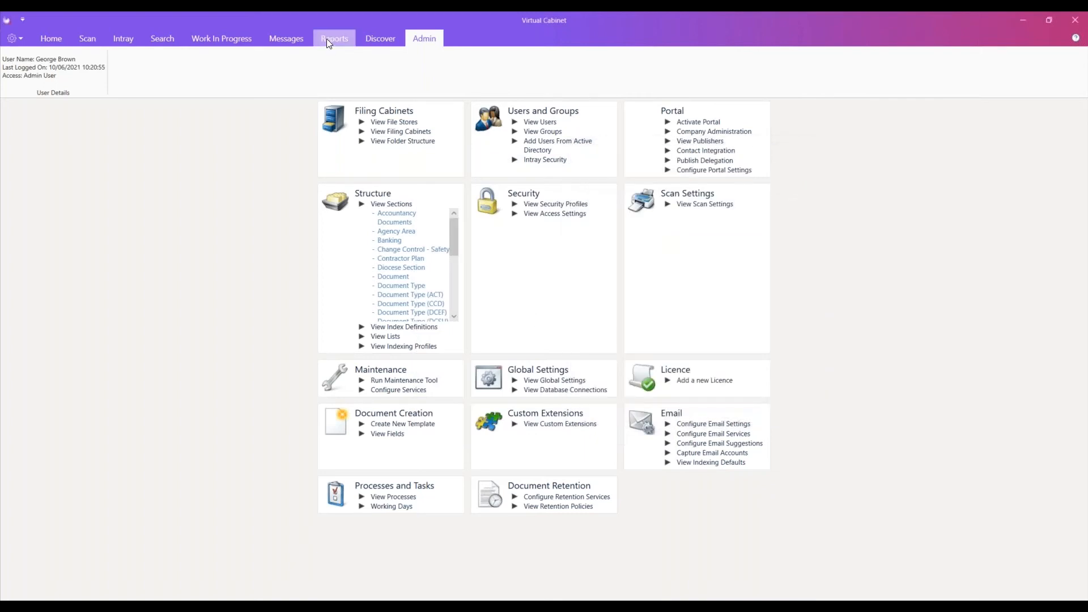
# Drill into the portal report's pending signature requests and filter them to documents the recipient has viewed.
pyautogui.click(327, 39)
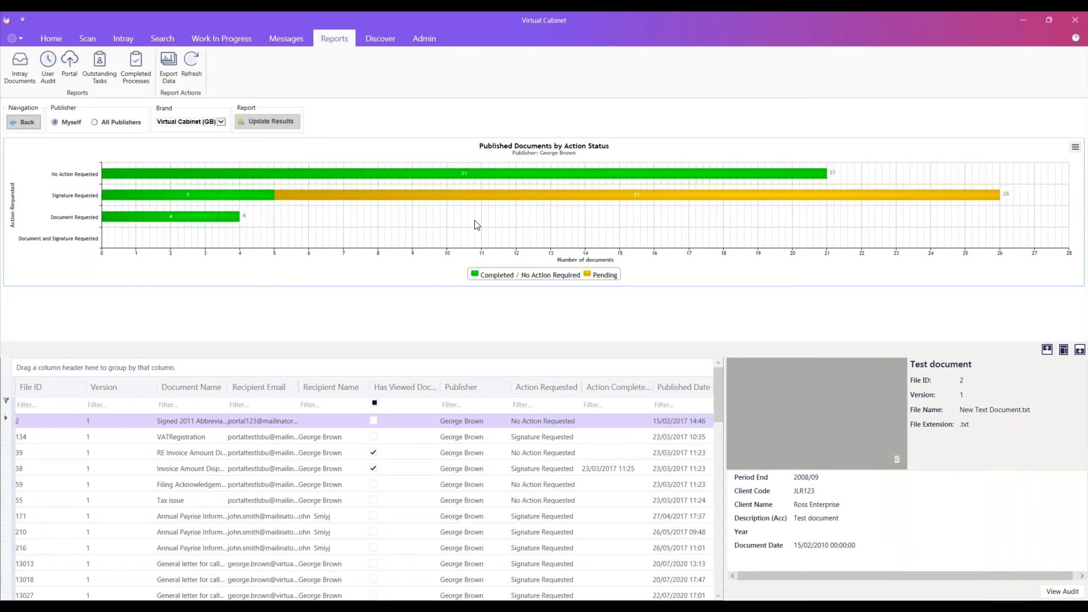
pyautogui.moveTo(640, 200)
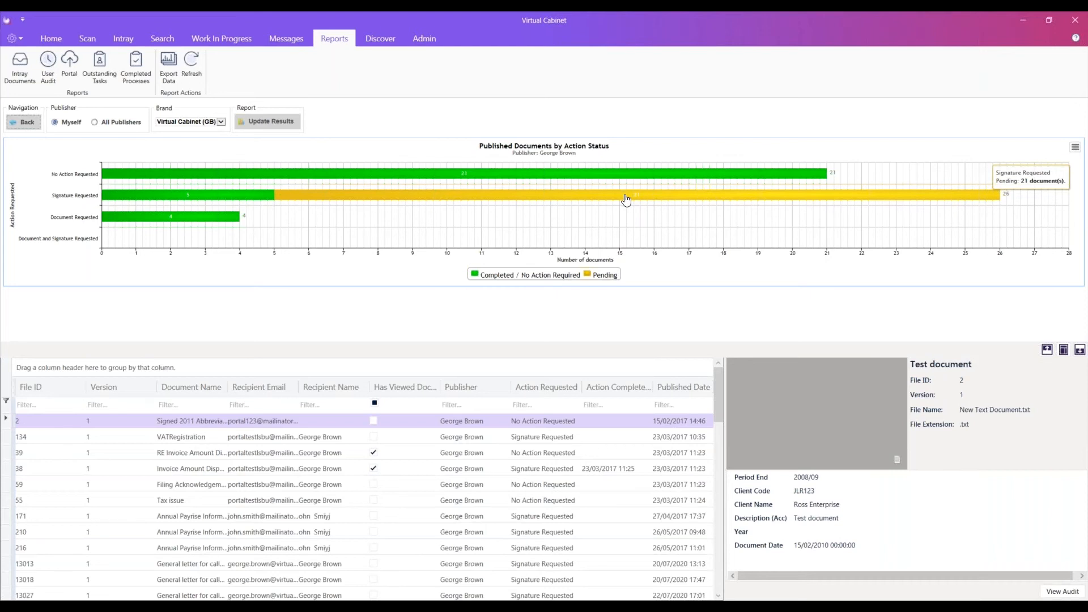
pyautogui.click(625, 199)
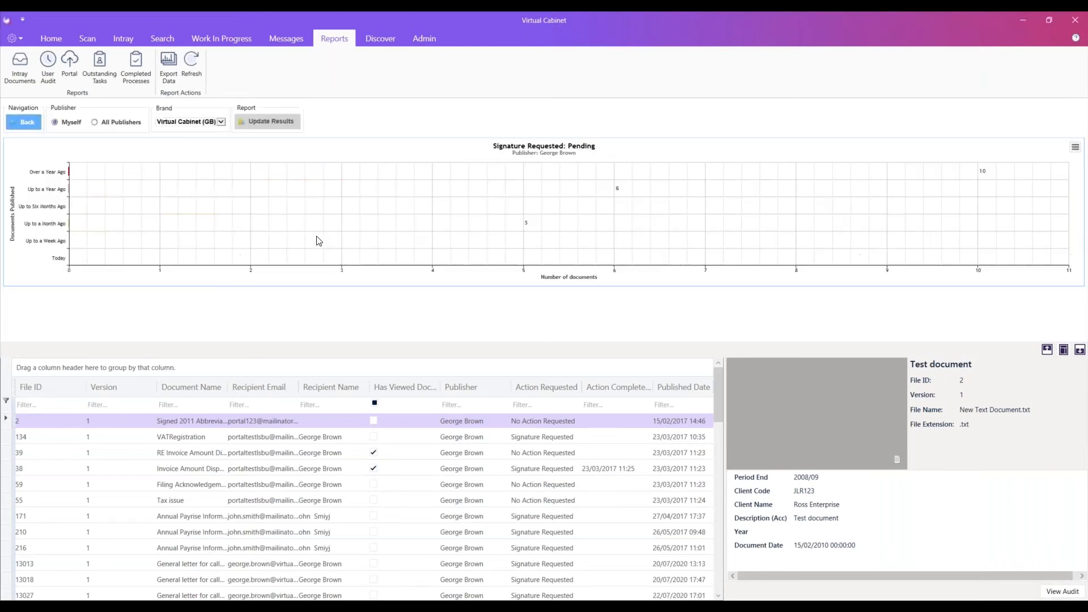
pyautogui.scroll(-3, 399, 499)
pyautogui.scroll(3, 395, 494)
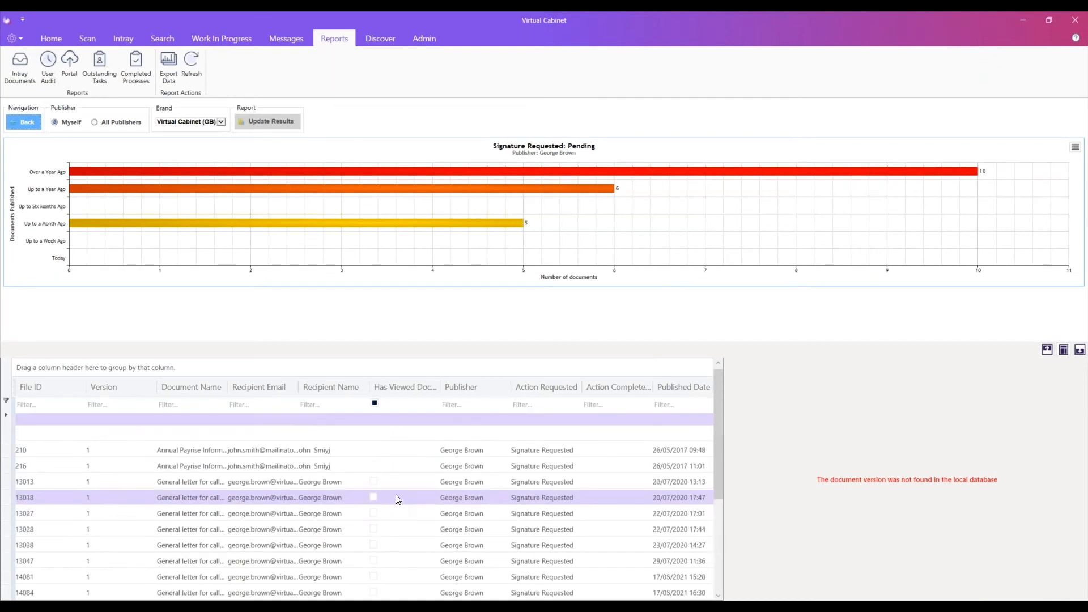
pyautogui.click(374, 404)
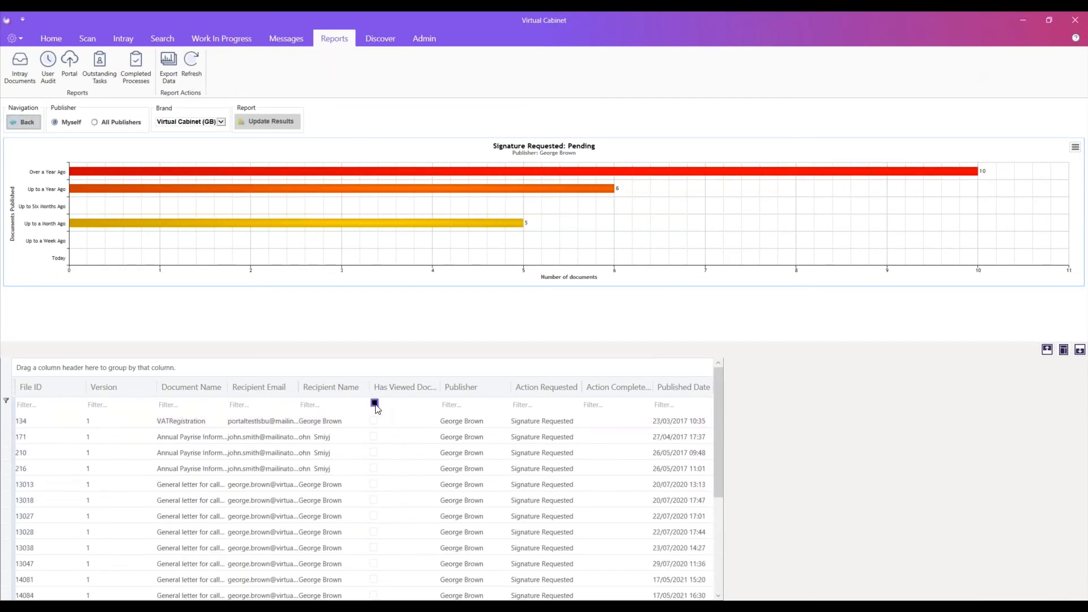
pyautogui.click(375, 404)
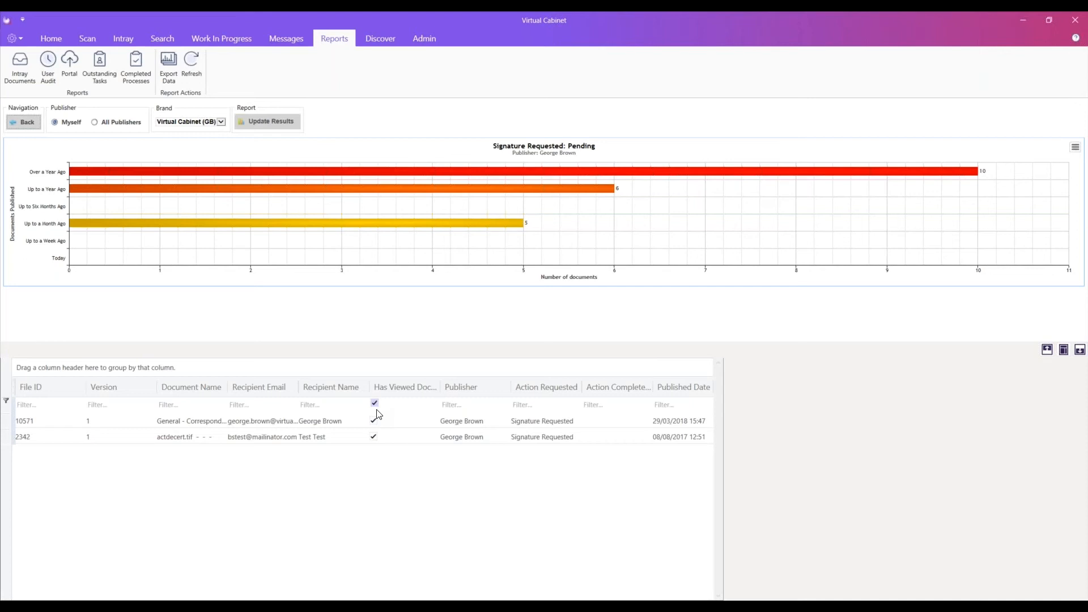
# Show the outstanding tasks report by process and narrow the task list to Document Approval.
pyautogui.click(103, 60)
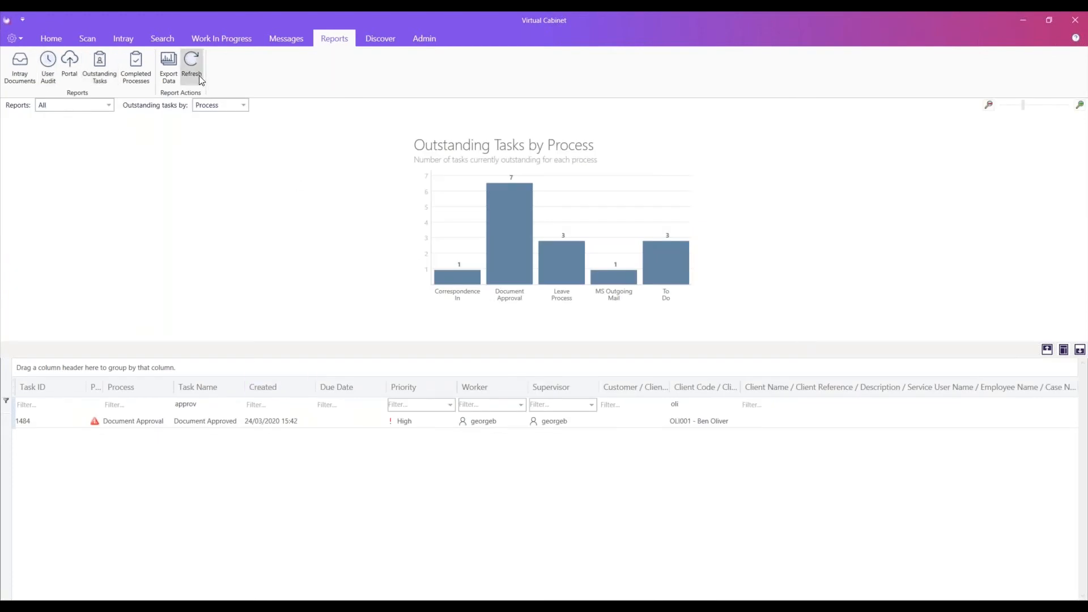
pyautogui.click(509, 232)
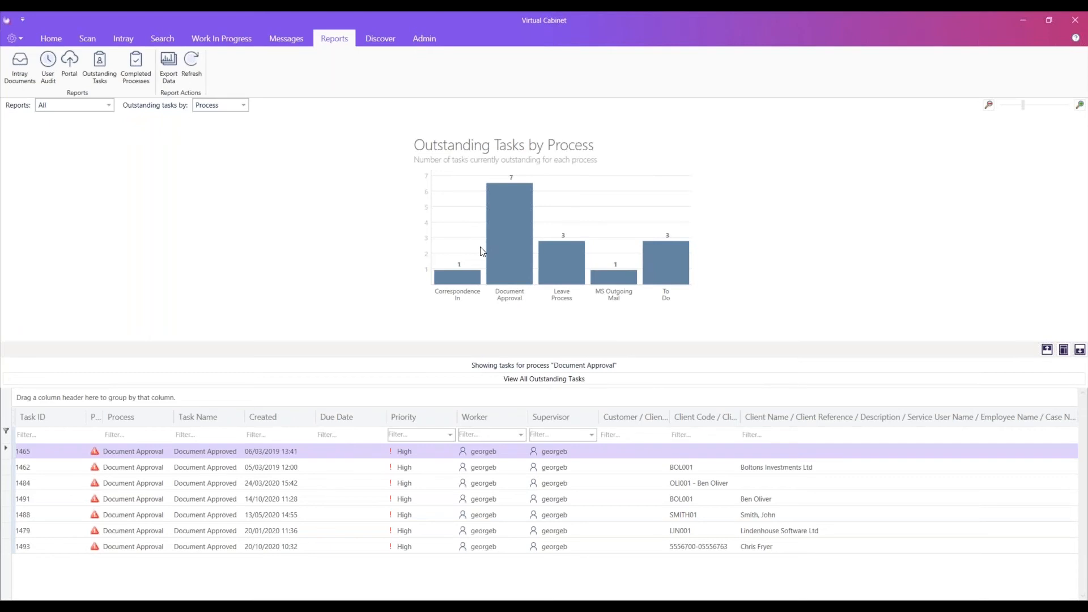
# Open the intray documents report and sort the users by document count in descending order.
pyautogui.click(20, 70)
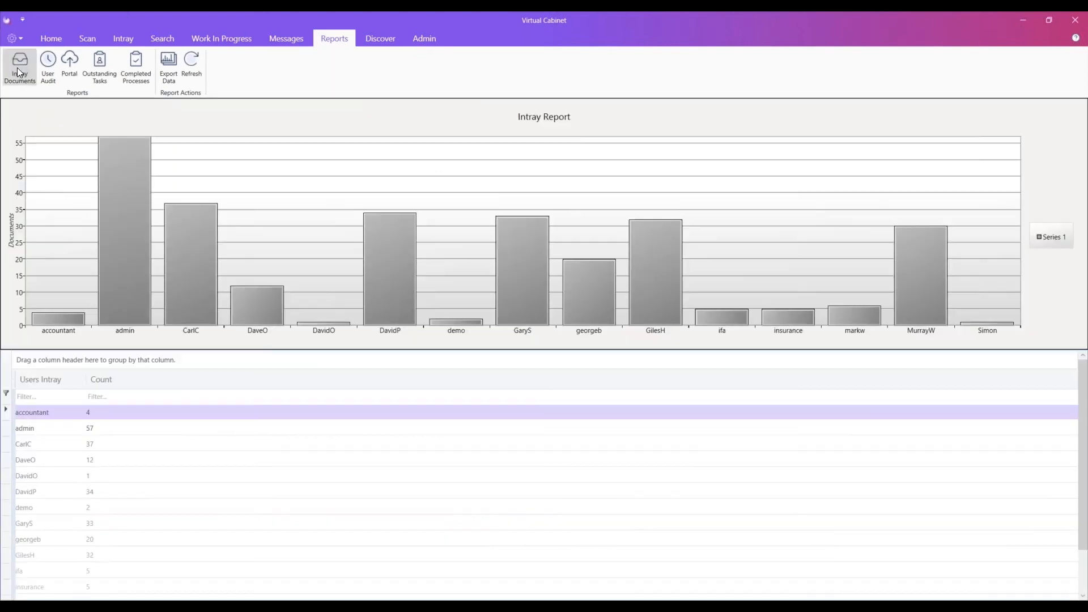
pyautogui.click(107, 381)
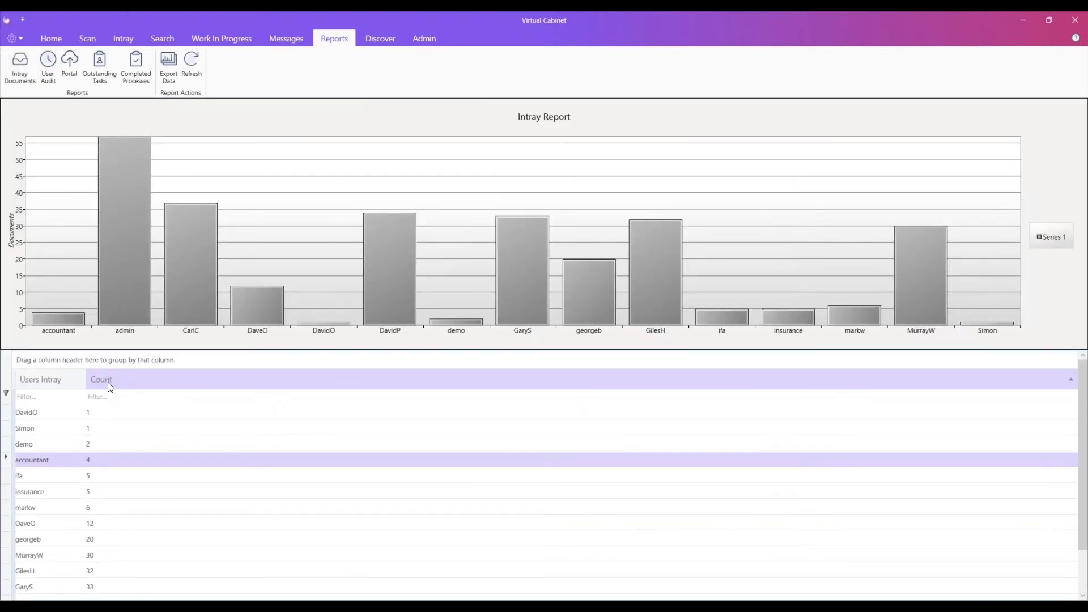
pyautogui.click(108, 382)
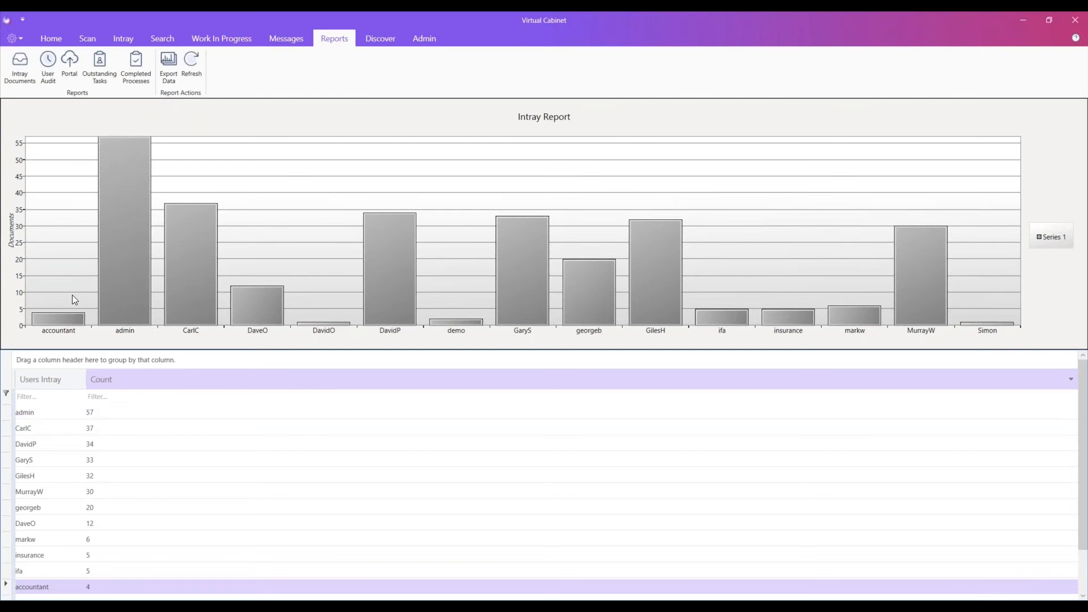
# Inspect the Year - Calendar list's values in list administration, selecting 2016, and leave the lists without saving.
pyautogui.click(429, 45)
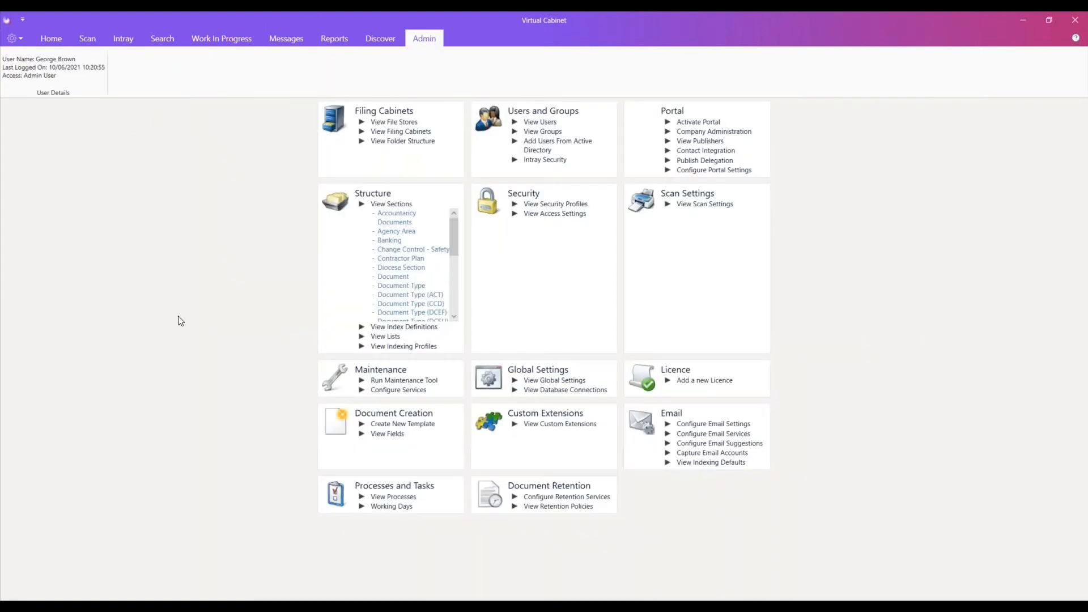
pyautogui.click(388, 339)
pyautogui.scroll(-15, 502, 347)
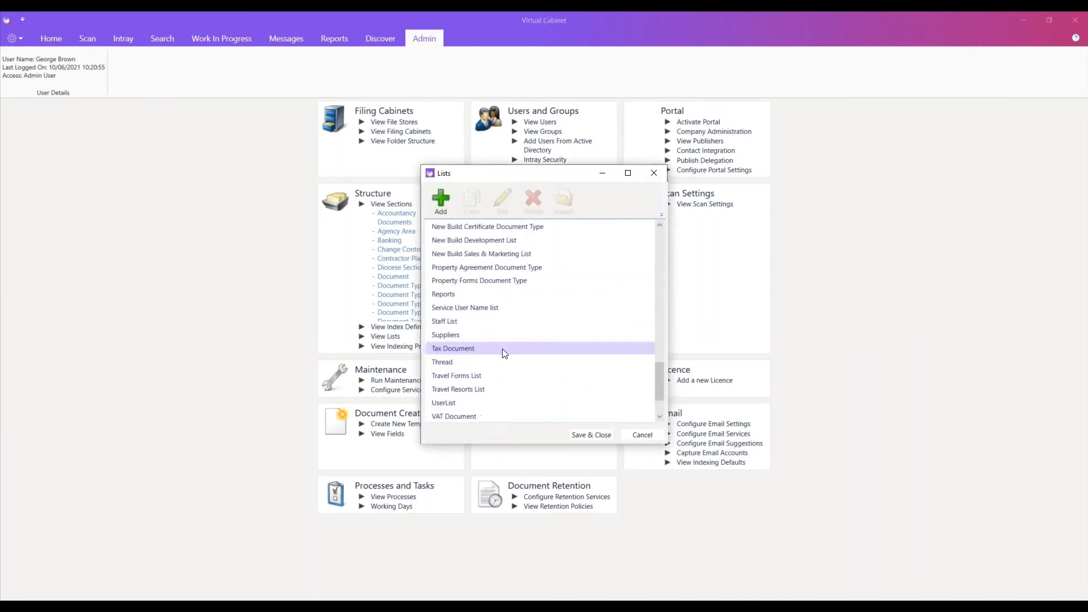
pyautogui.doubleClick(477, 375)
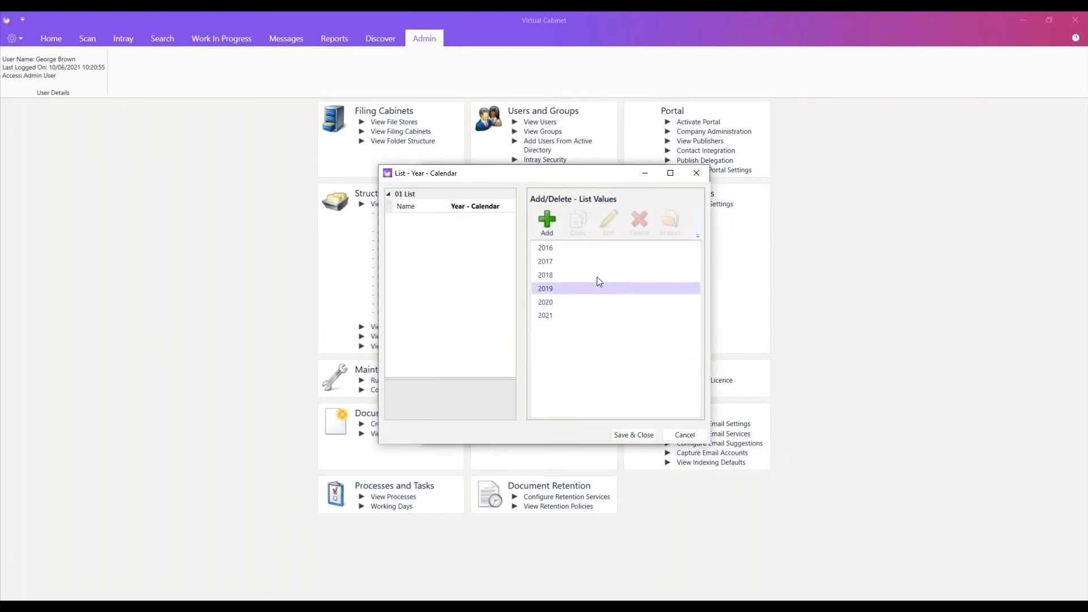
pyautogui.click(559, 249)
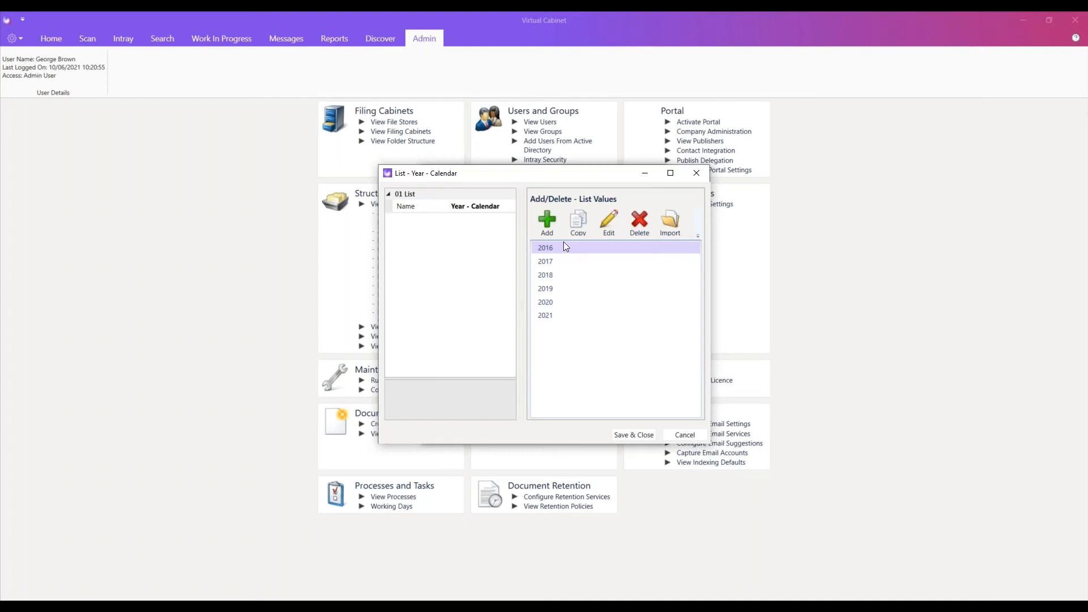
pyautogui.click(684, 433)
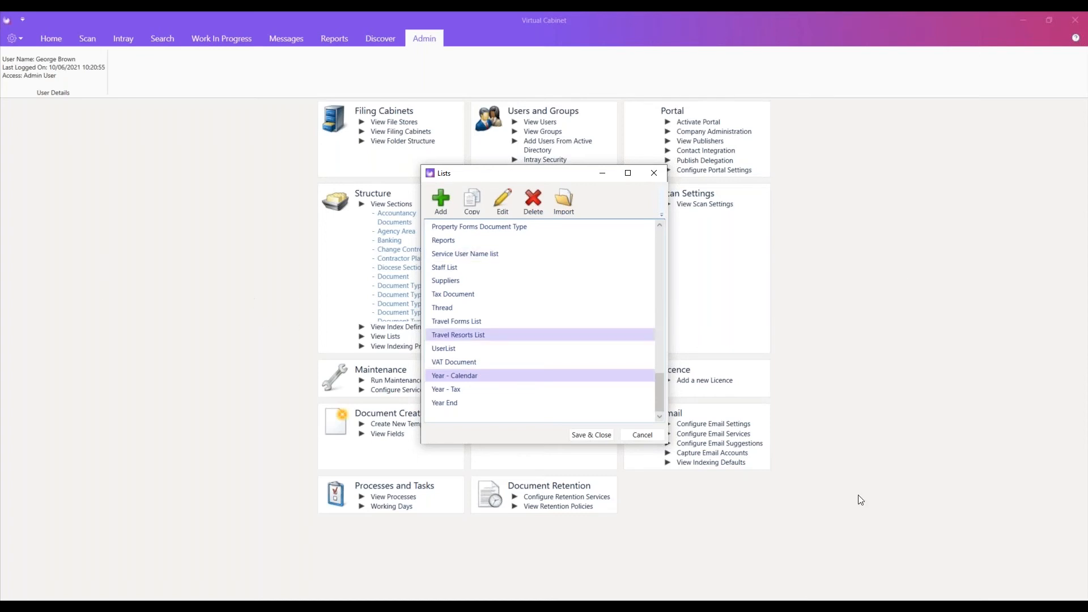
pyautogui.click(628, 434)
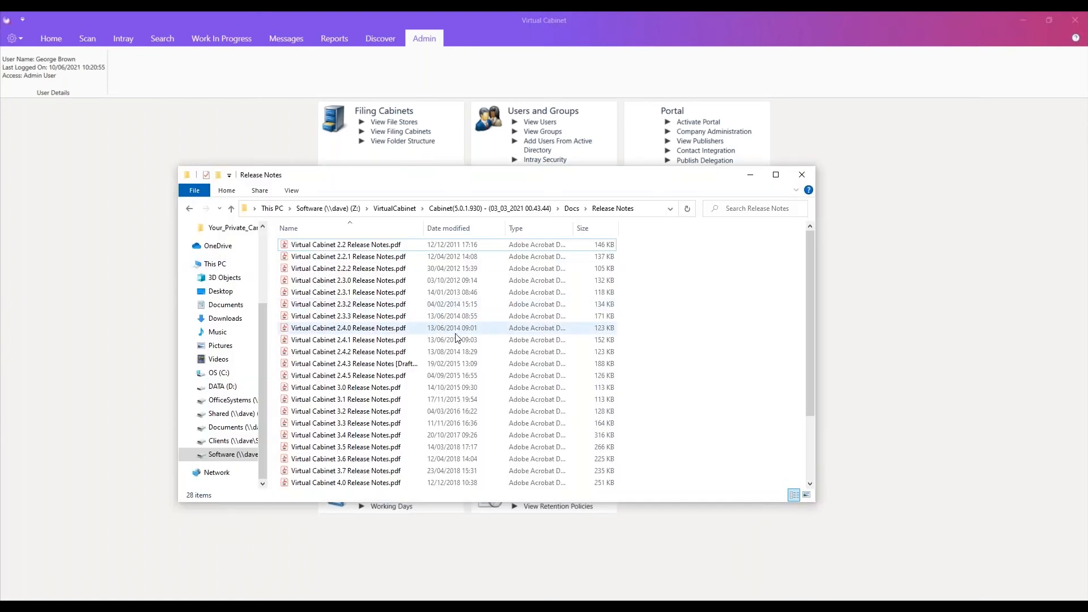
# Send the release notes PDFs from version 2.4.1 to 5.0 to Virtual Cabinet for indexing into Clients Accountancy.
pyautogui.scroll(-3, 452, 340)
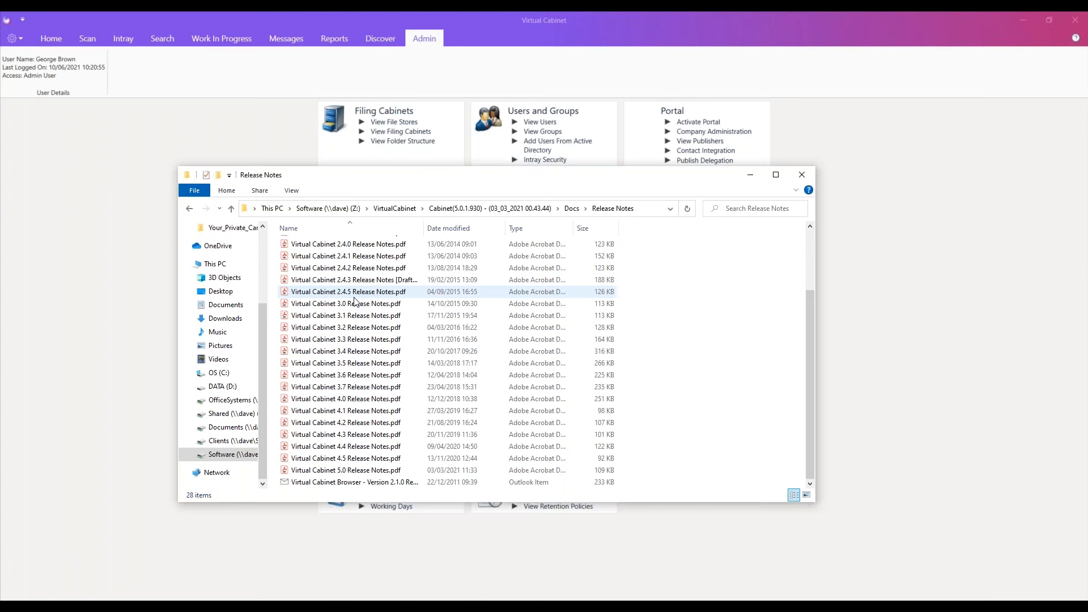
pyautogui.moveTo(273, 474); pyautogui.dragTo(397, 254)
pyautogui.rightClick(341, 334)
pyautogui.moveTo(412, 384)
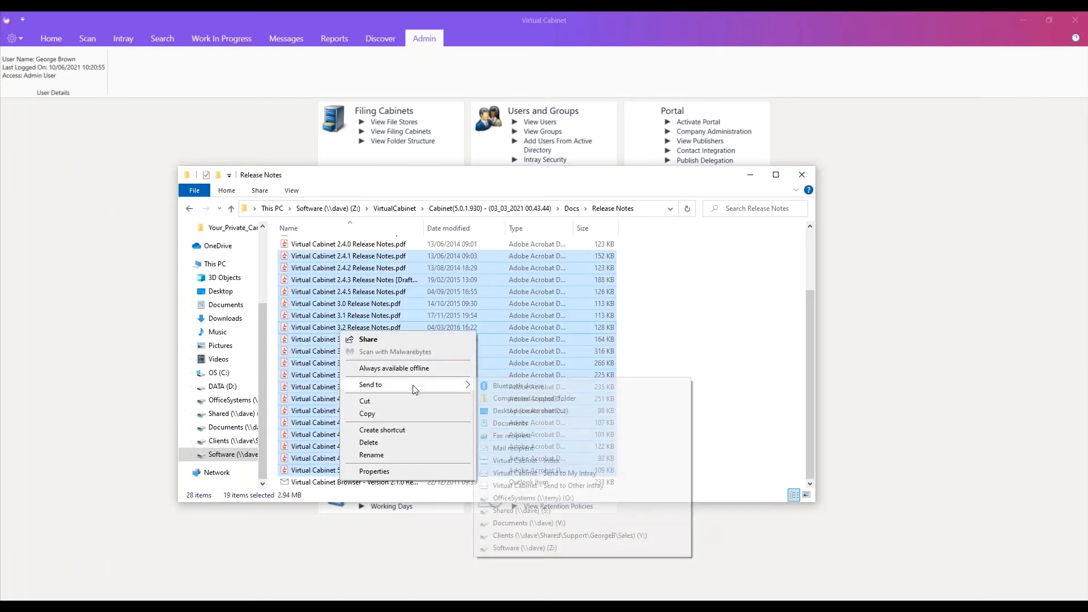
pyautogui.click(548, 461)
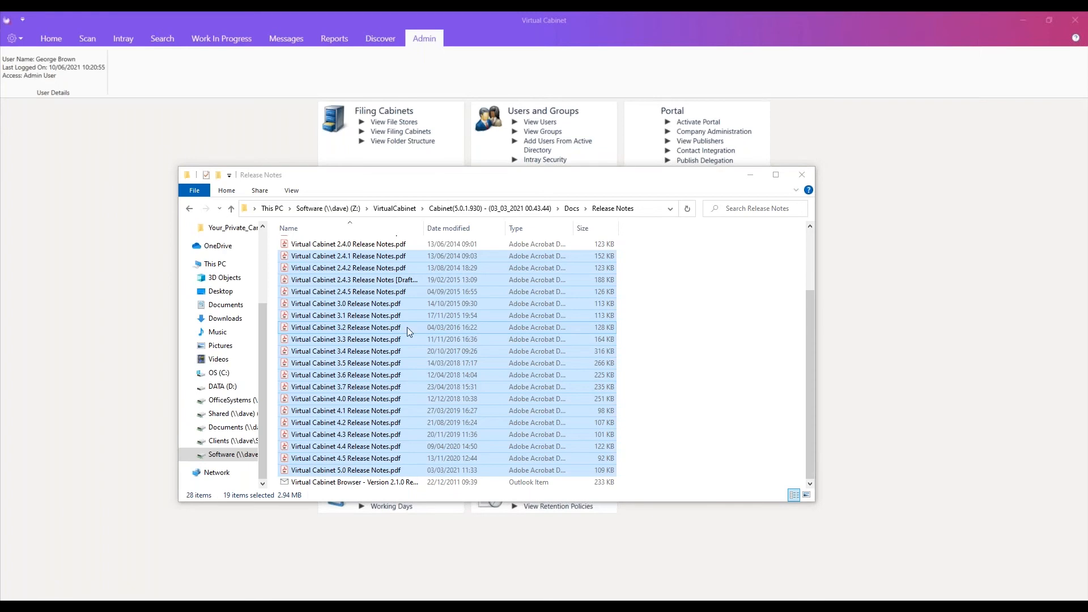
pyautogui.click(709, 425)
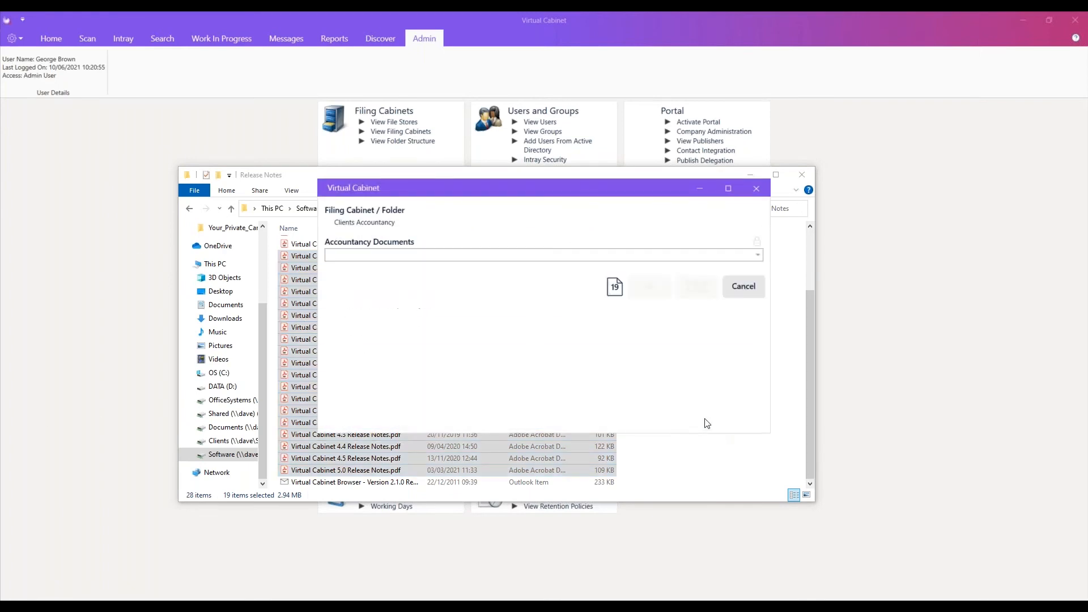
# Choose Correspondence as the accountancy document type for the batch, cancel the filing and close the Release Notes folder.
pyautogui.click(623, 256)
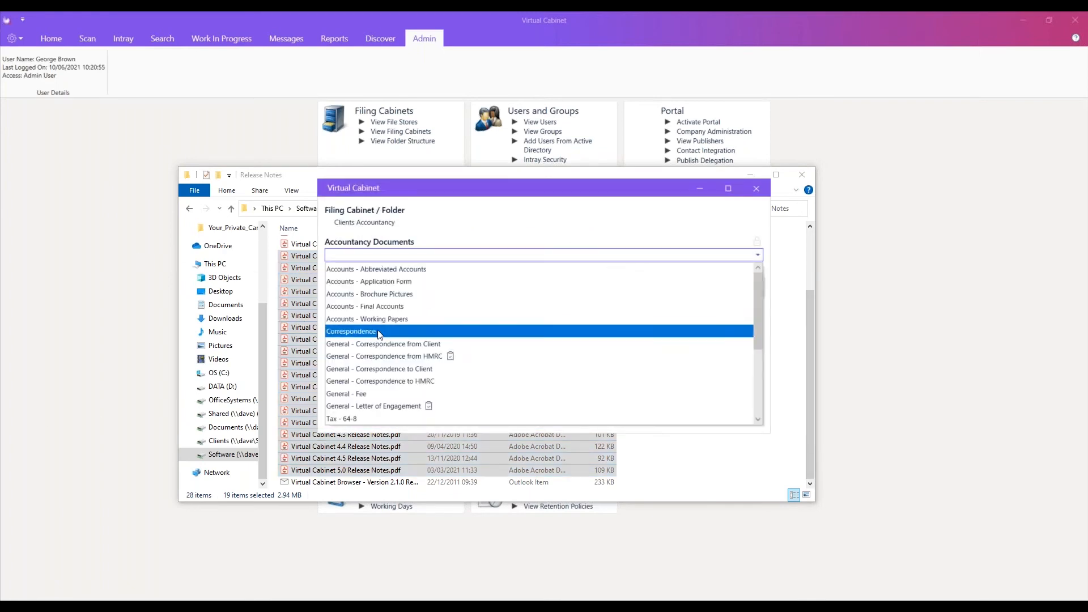
pyautogui.click(378, 333)
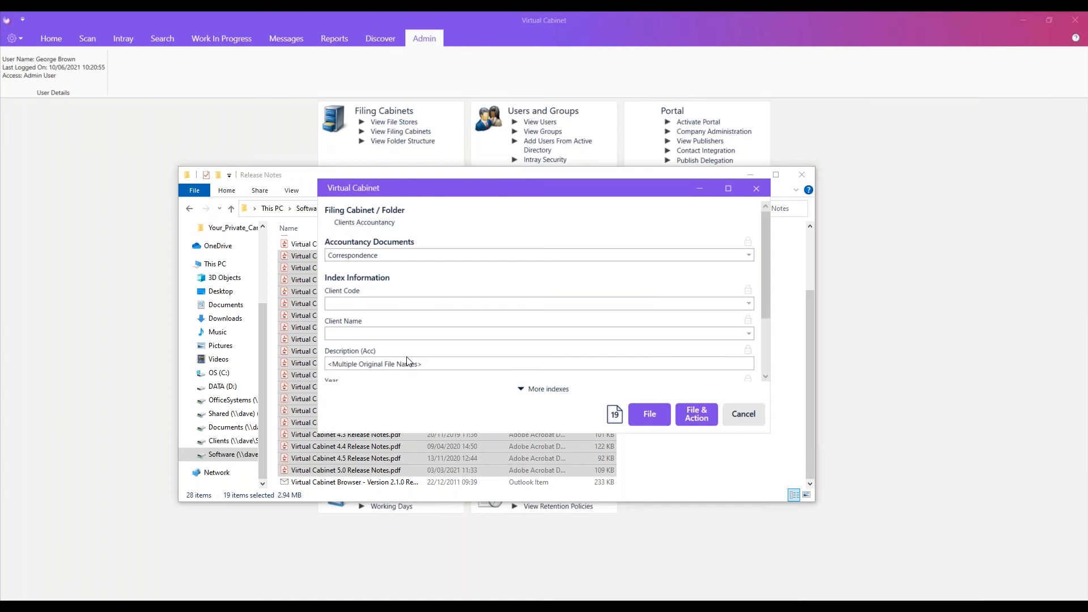
pyautogui.click(749, 412)
pyautogui.click(803, 175)
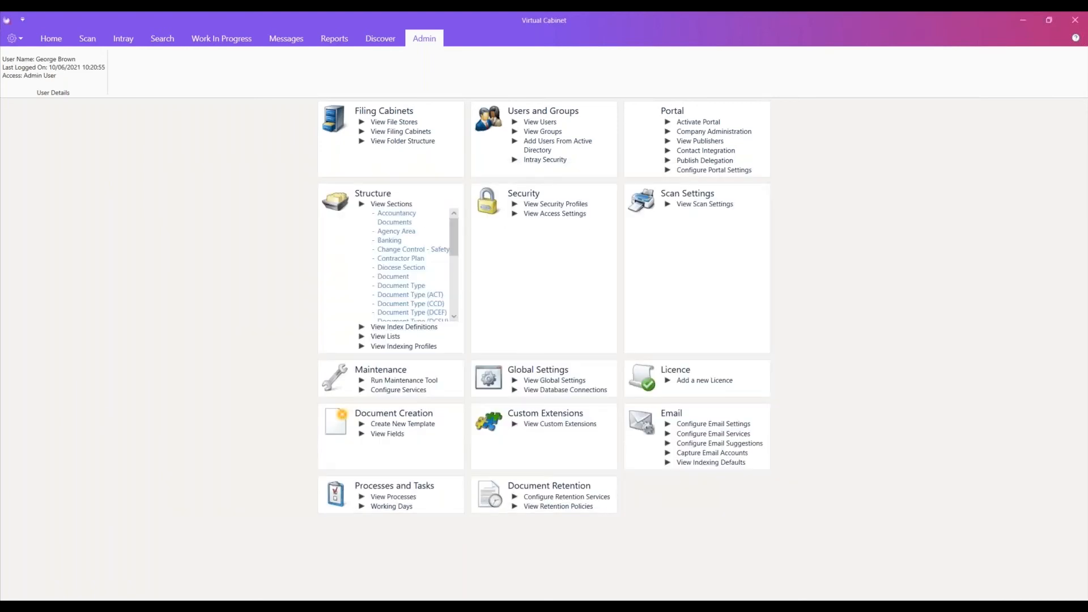
# Inspect the default value of the Description (Acc) index in the Clients Accountancy cabinet, and save and close the index definitions.
pyautogui.click(406, 329)
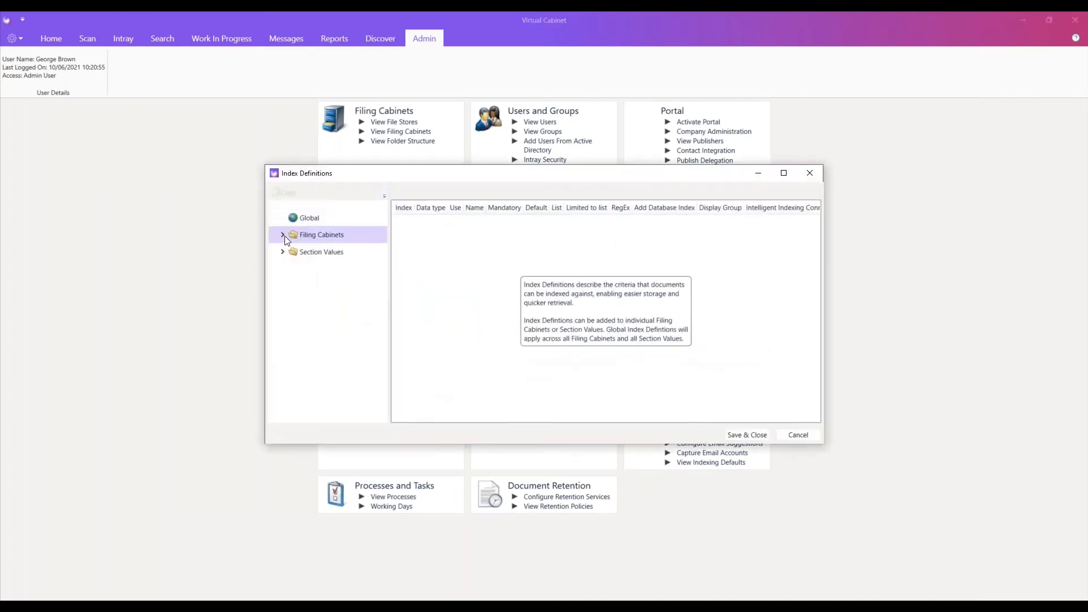
pyautogui.click(282, 235)
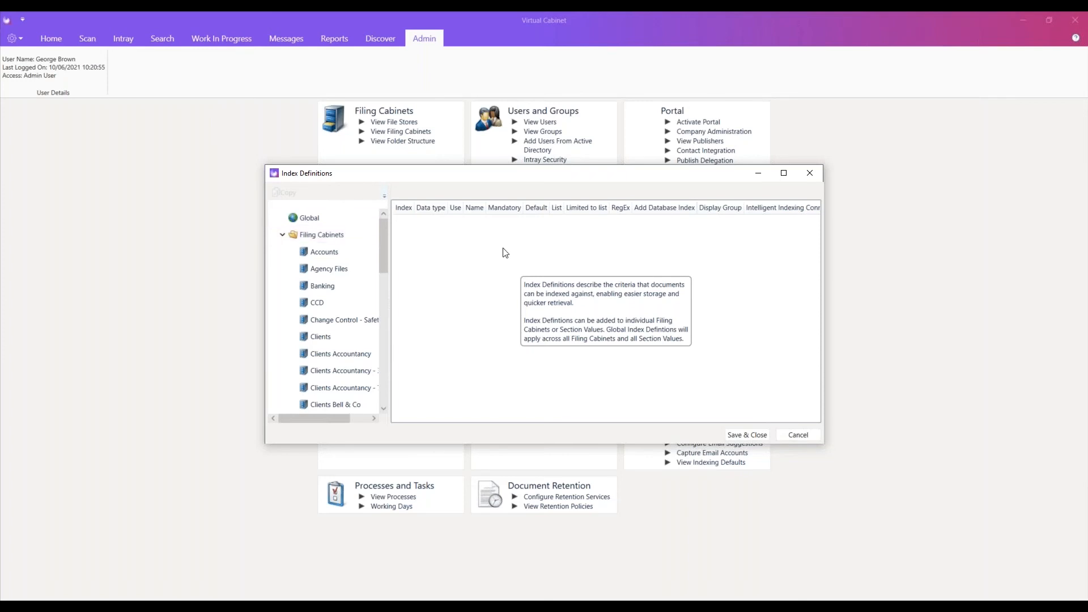
pyautogui.click(321, 337)
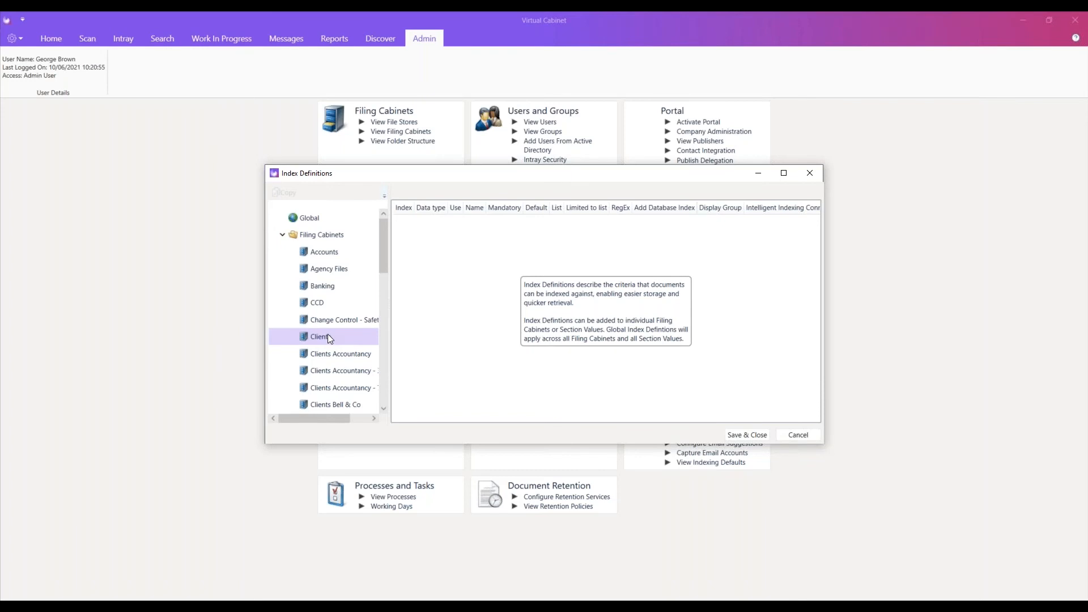
pyautogui.click(339, 352)
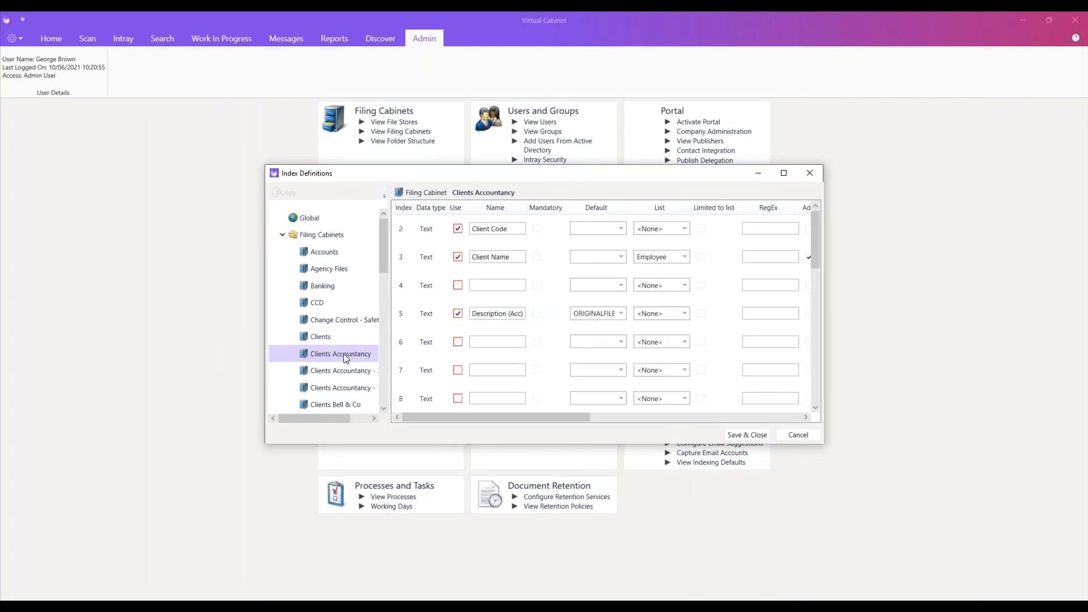
pyautogui.click(575, 313)
pyautogui.moveTo(576, 313)
pyautogui.mouseDown()
pyautogui.moveTo(641, 312)
pyautogui.moveTo(520, 314)
pyautogui.moveTo(675, 310)
pyautogui.moveTo(529, 311)
pyautogui.moveTo(592, 314)
pyautogui.mouseUp()
pyautogui.click(592, 314)
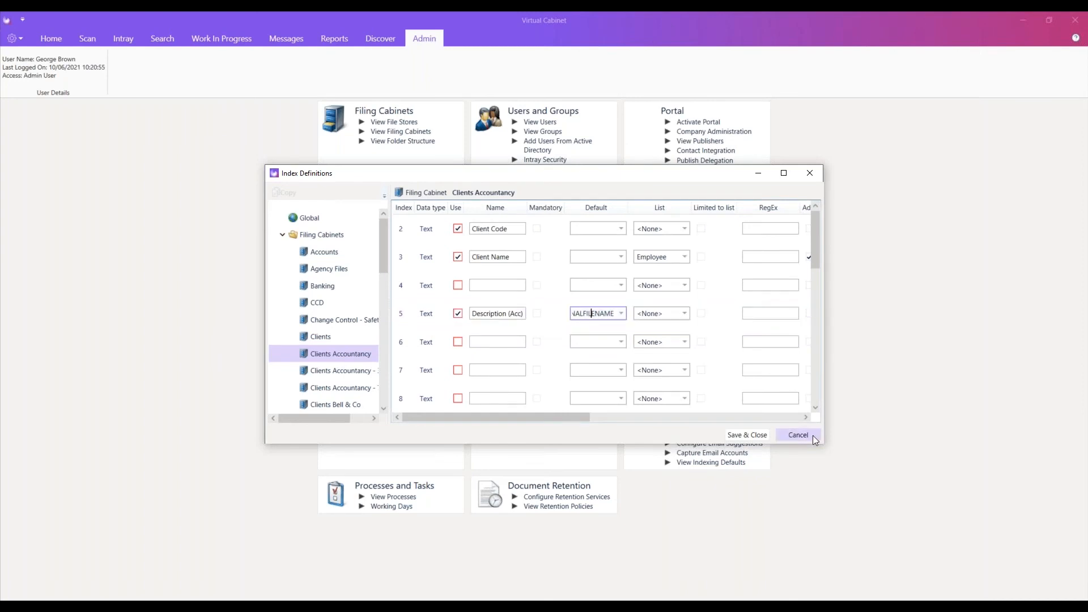
pyautogui.click(748, 435)
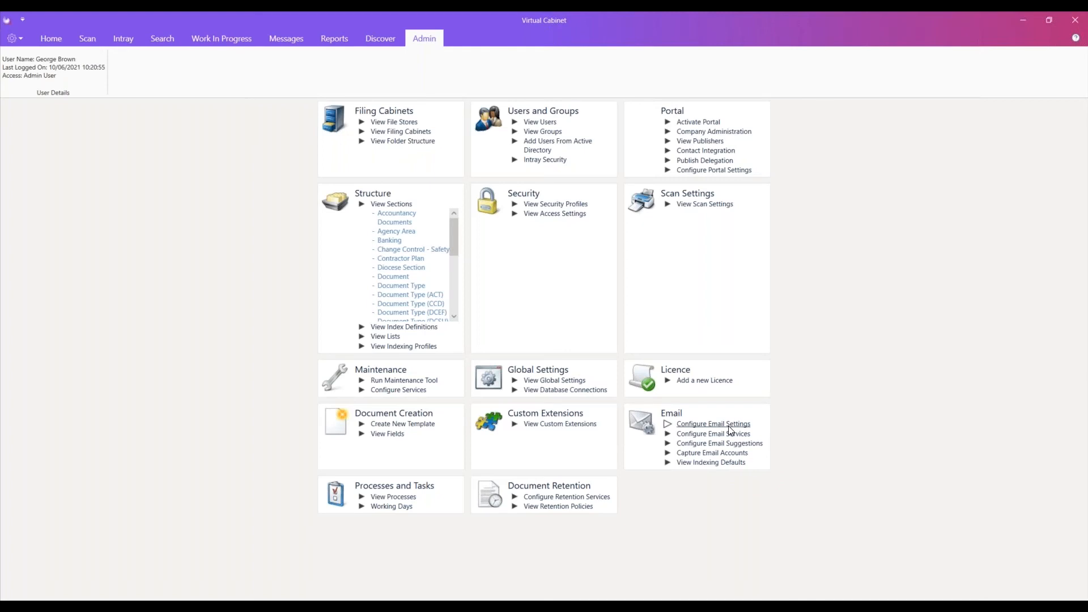
# Check out the Correspondence document vcdc-10552-4-31185.docx for editing from the search results, and minimise the Word windows.
pyautogui.click(198, 42)
pyautogui.click(158, 37)
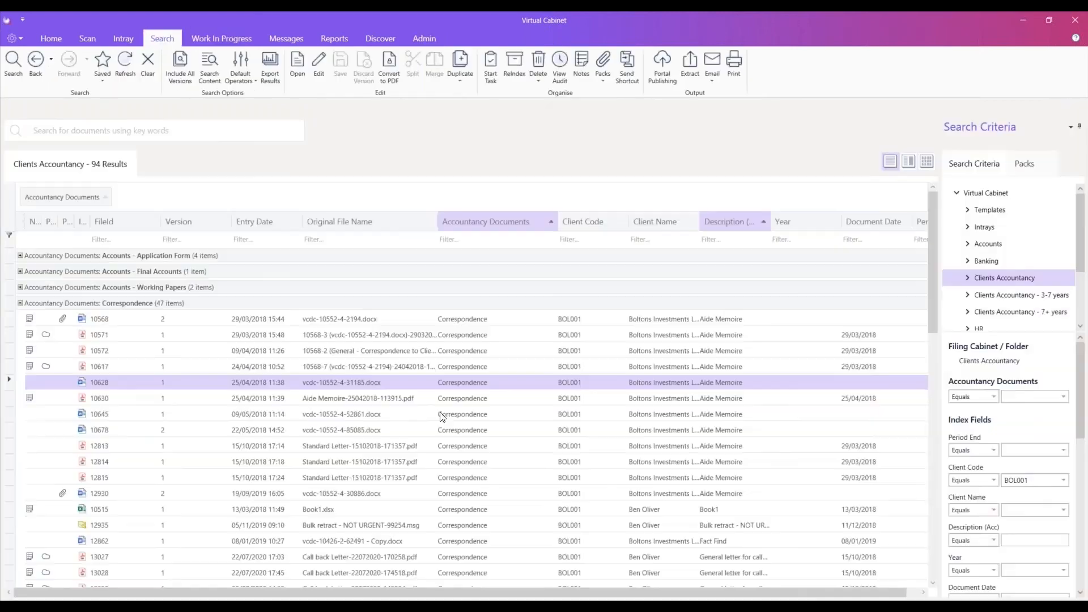
pyautogui.rightClick(324, 380)
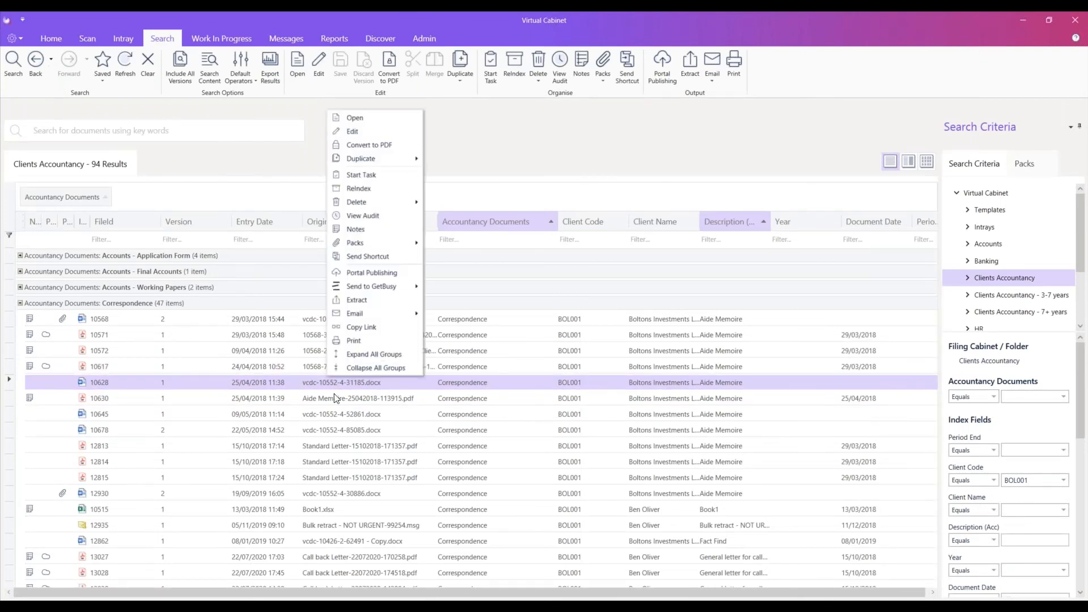
pyautogui.click(368, 133)
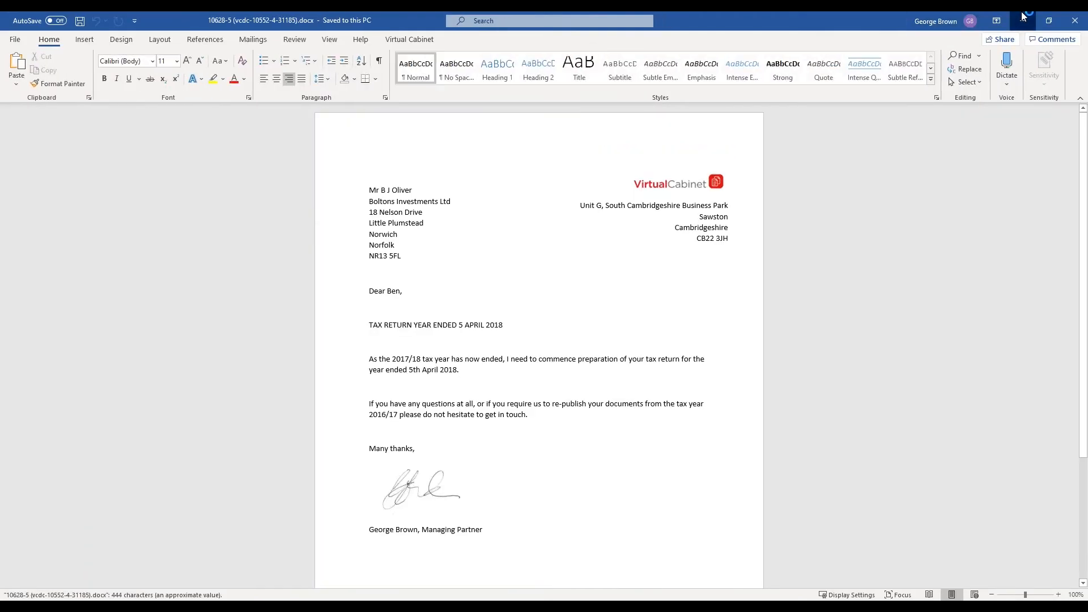
pyautogui.click(1022, 20)
pyautogui.click(1022, 21)
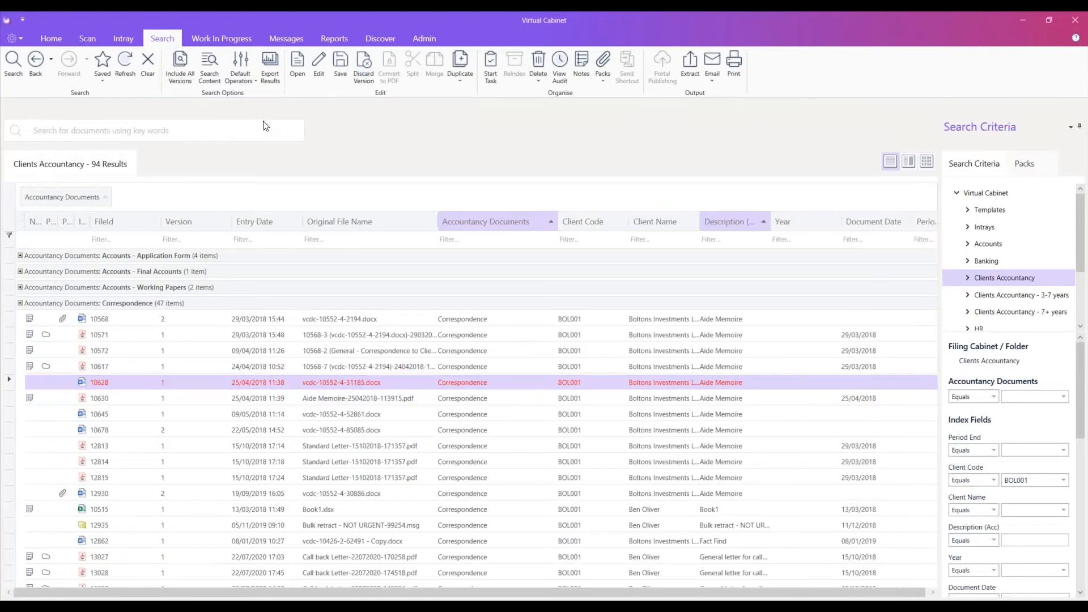
# Review the checked-out document in Work In Progress, return to the search results and show the available actions for Book1.xlsx.
pyautogui.click(209, 38)
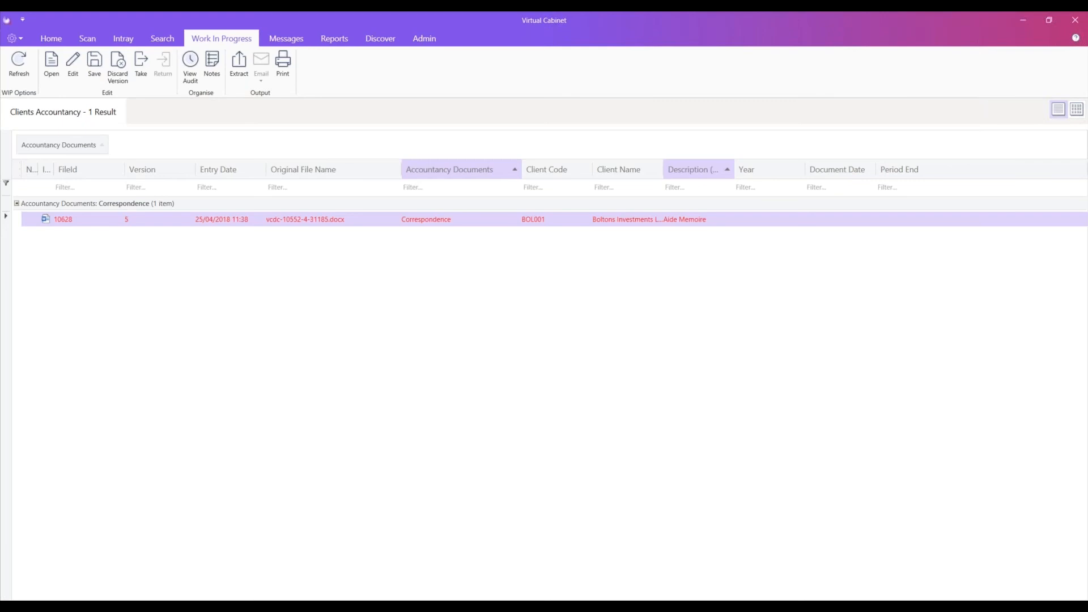
pyautogui.click(162, 34)
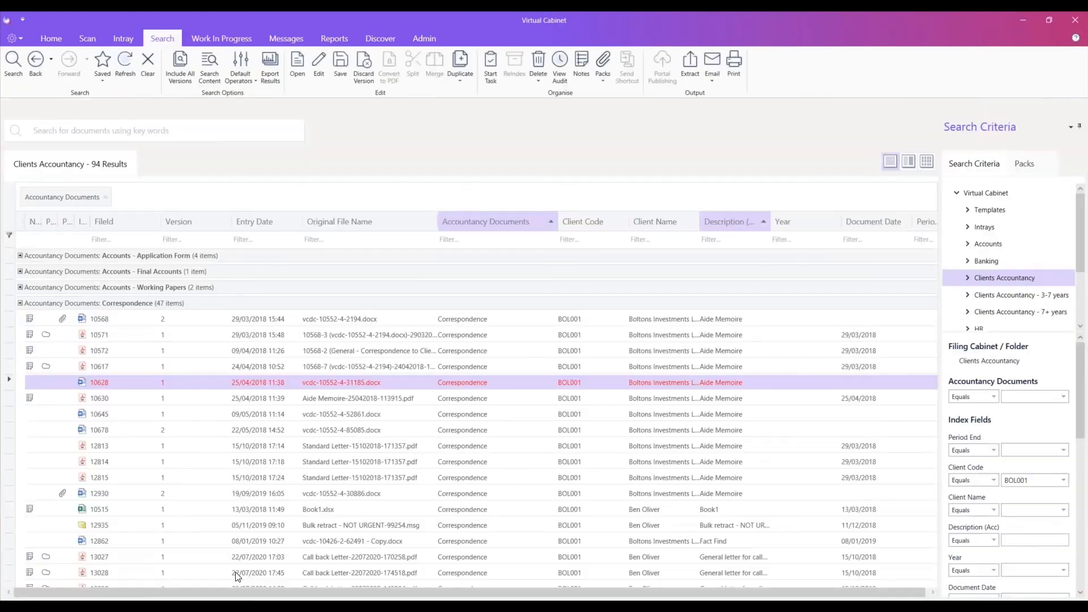
pyautogui.click(176, 414)
pyautogui.keyDown('ctrl'); pyautogui.click(210, 508); pyautogui.keyUp('ctrl')
pyautogui.click(214, 504)
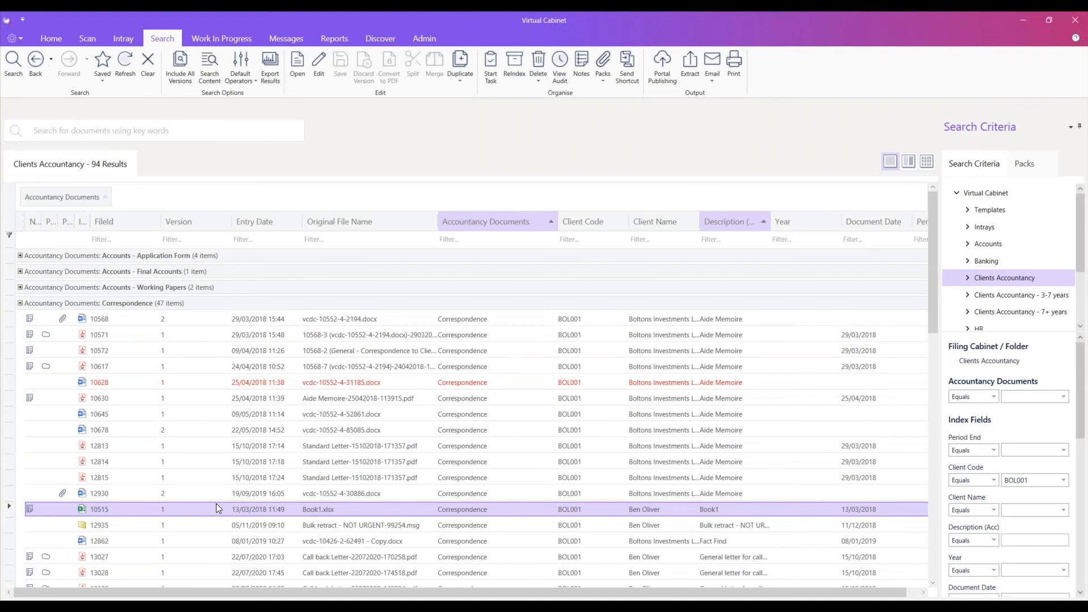
pyautogui.rightClick(220, 506)
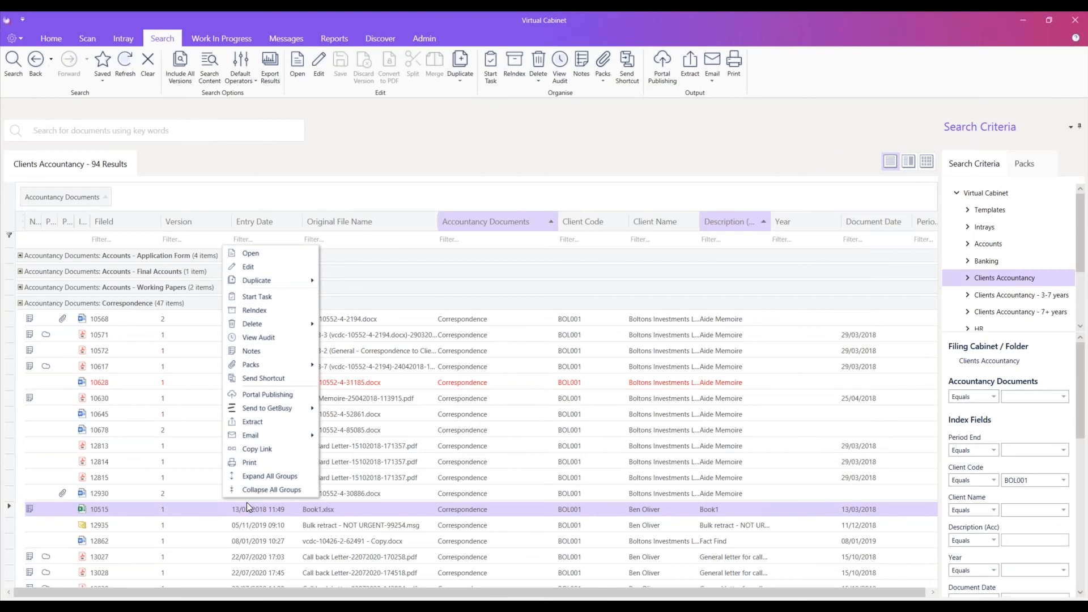
# Examine the built-in viewer options in a user's general settings, cancel the edit and close the users list.
pyautogui.click(418, 35)
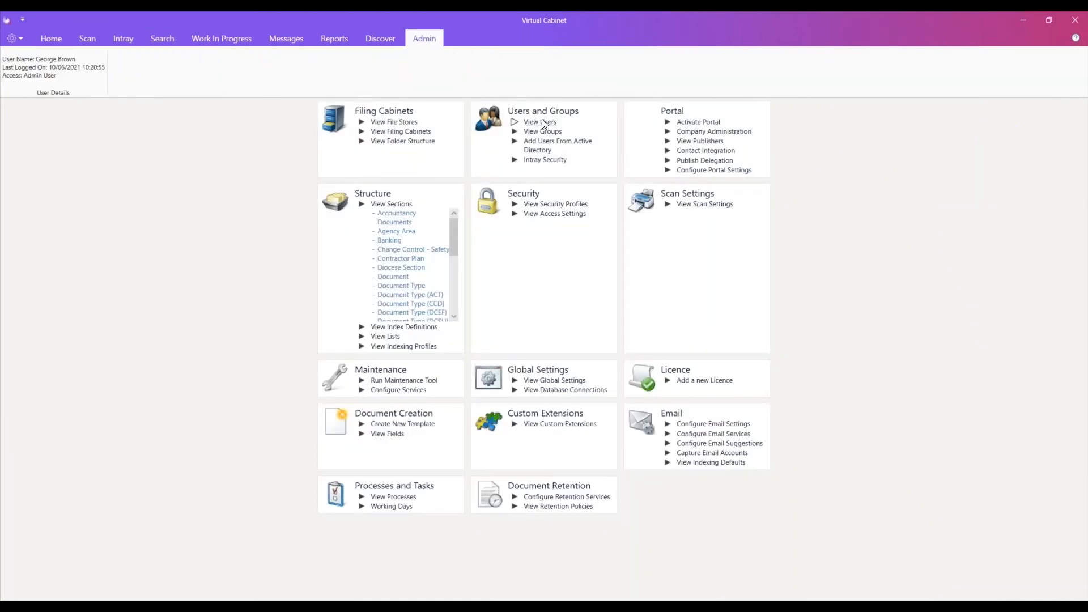
pyautogui.click(541, 121)
pyautogui.doubleClick(527, 313)
pyautogui.scroll(-3, 545, 322)
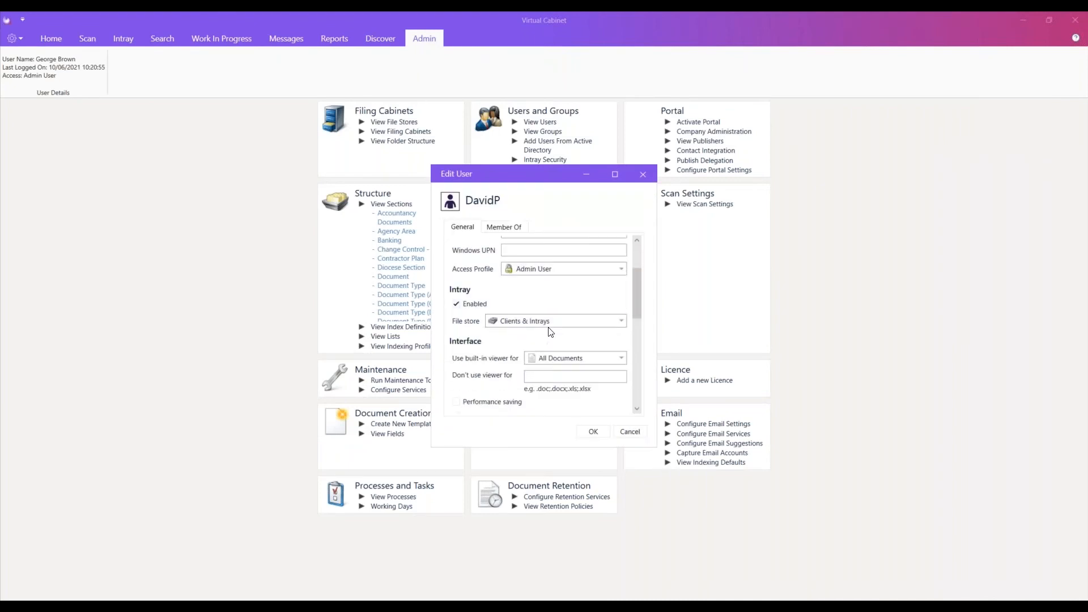
pyautogui.scroll(-1, 497, 331)
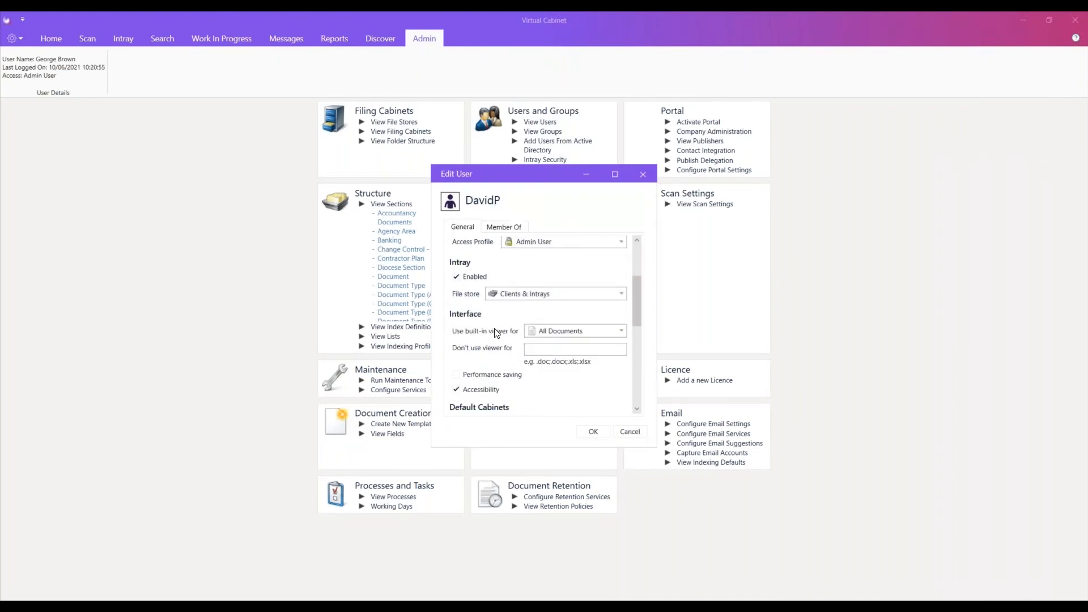
pyautogui.click(591, 331)
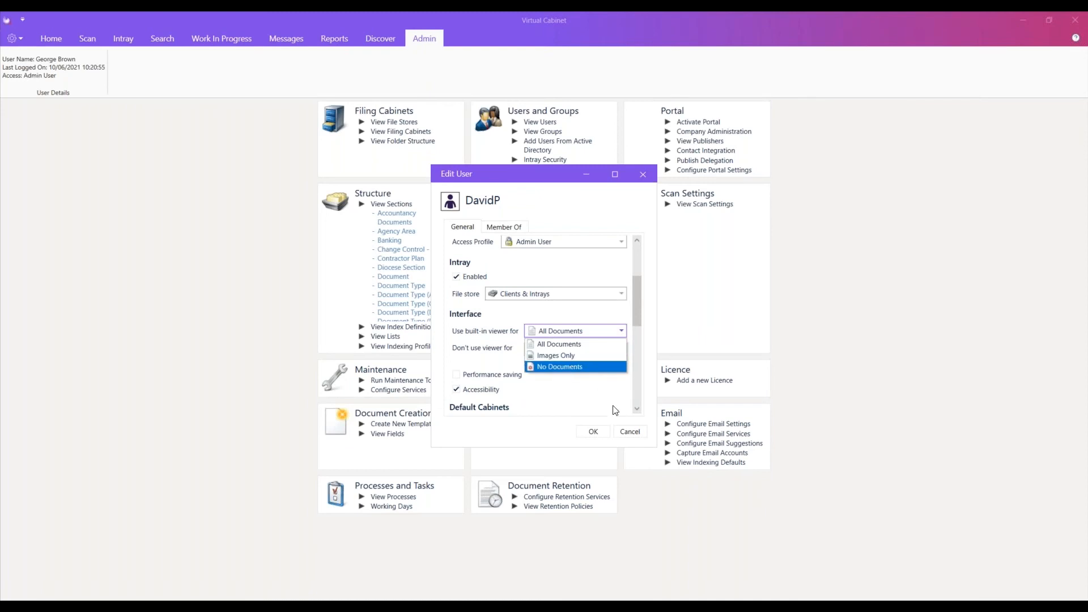
pyautogui.click(627, 432)
pyautogui.click(621, 433)
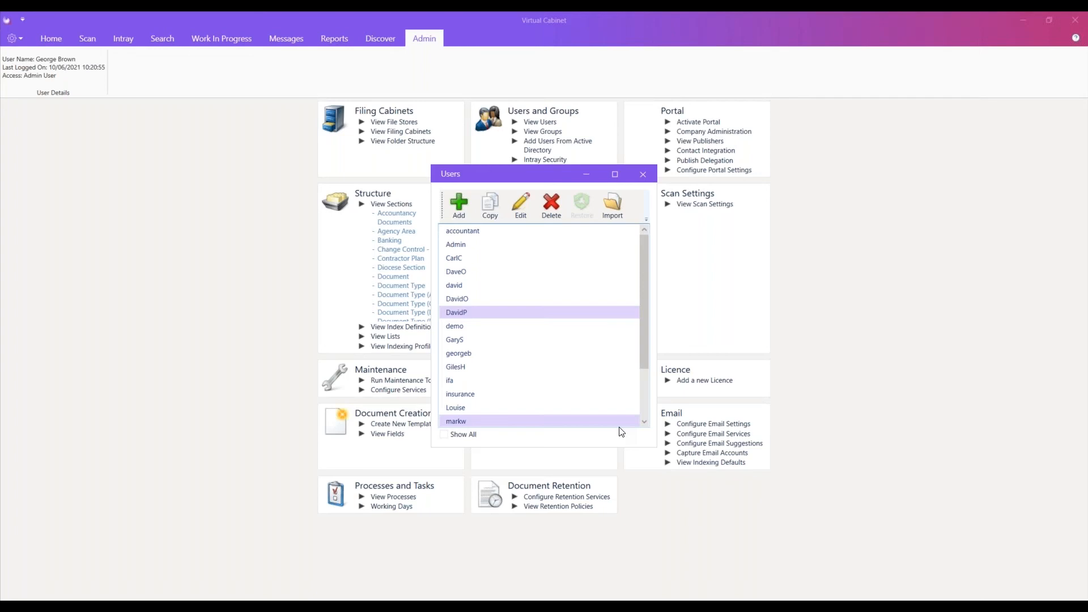
pyautogui.click(642, 174)
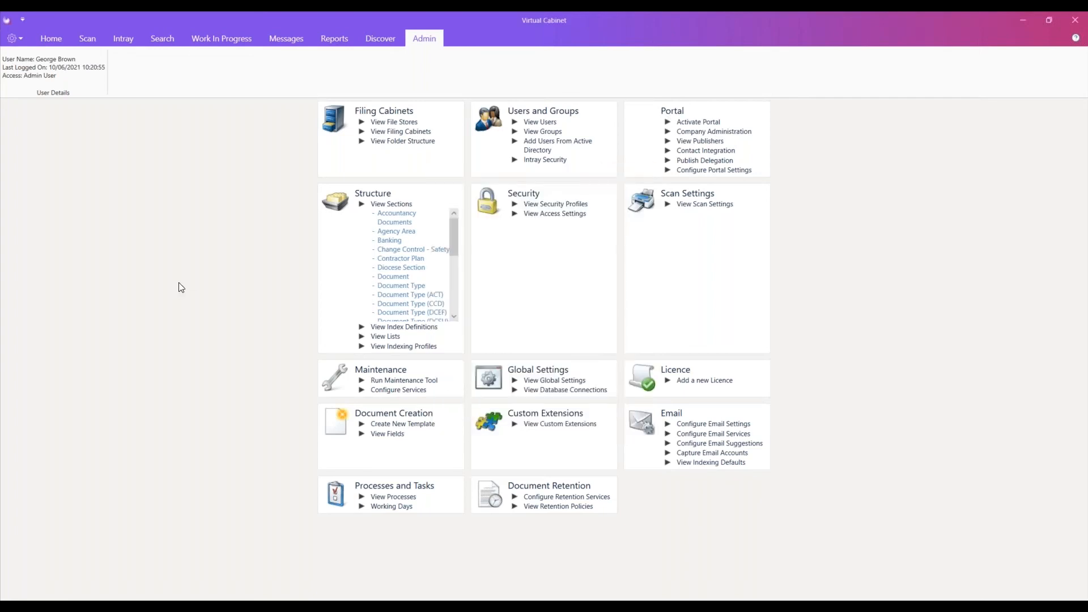
# Switch to the new Outlook message, maximise it and add the suggested Hotmail contact as the recipient.
pyautogui.click(45, 609)
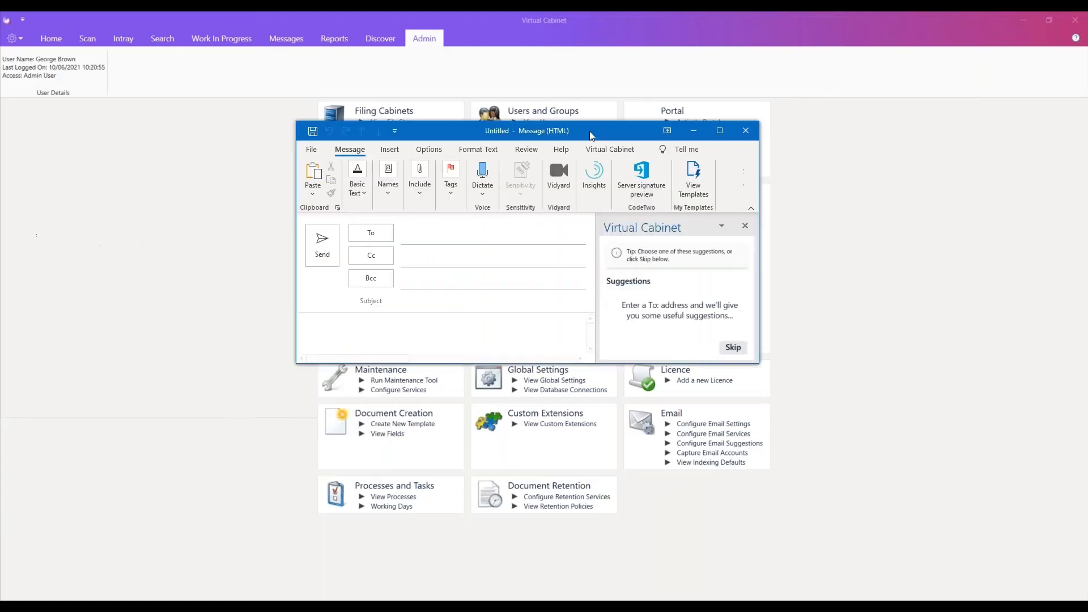
pyautogui.doubleClick(610, 127)
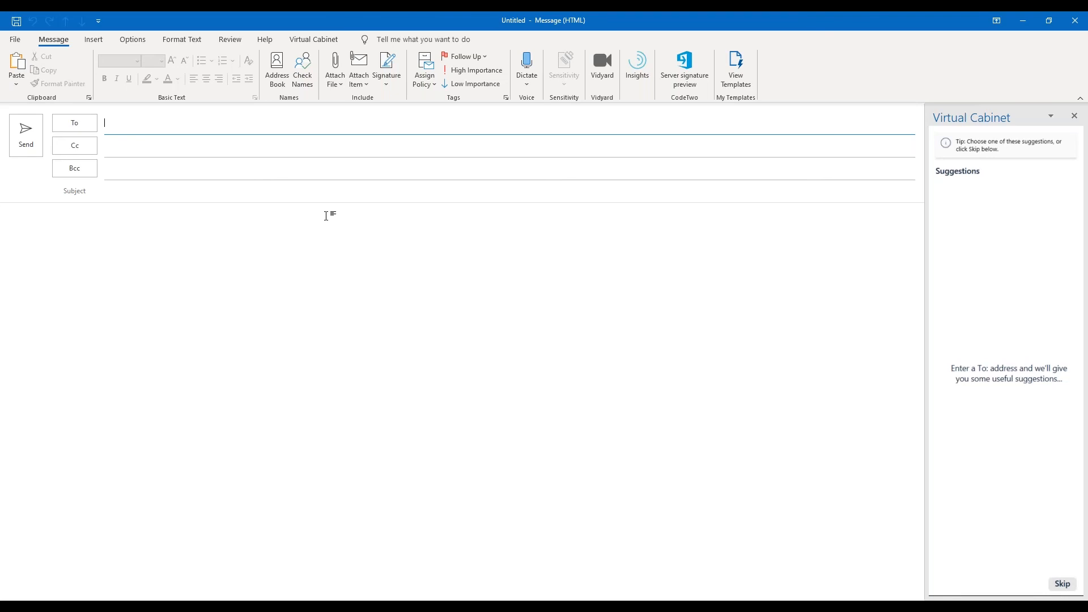
pyautogui.write('brown')
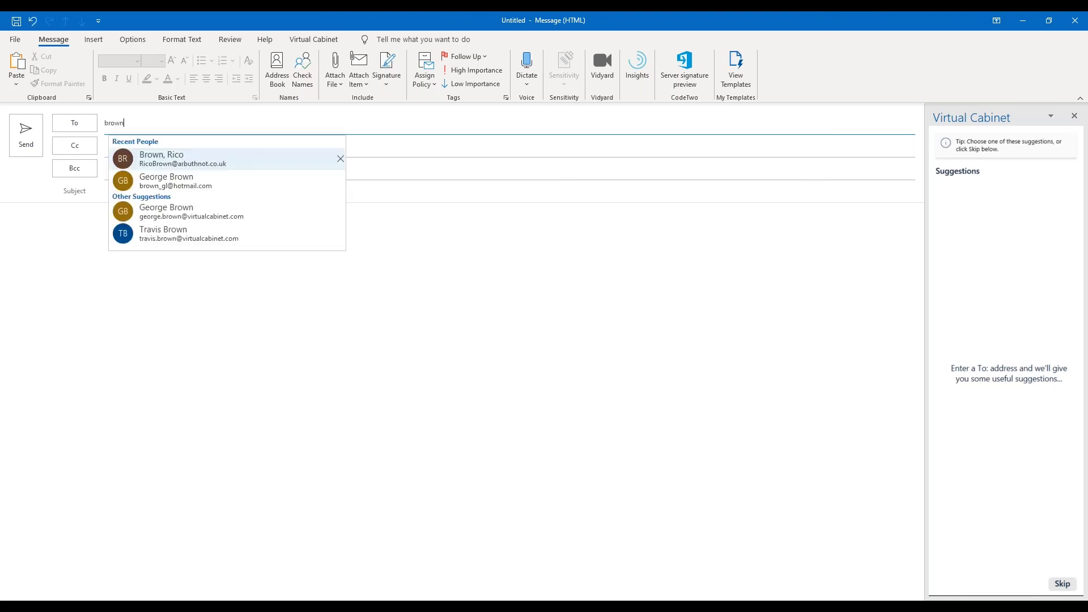
pyautogui.press('Down')
pyautogui.press('Return')
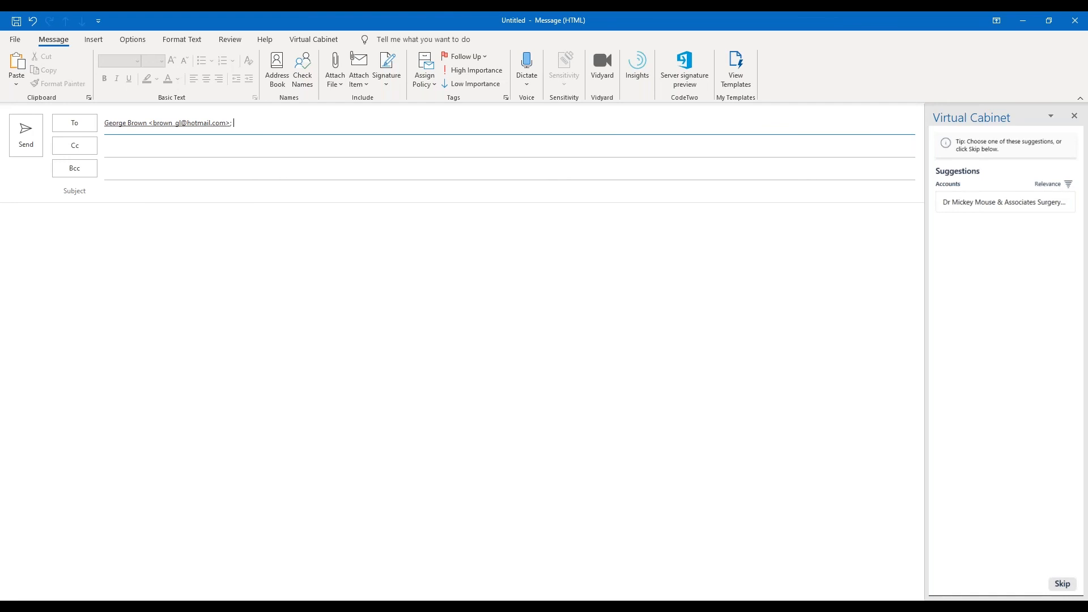
# Remove and re-enter the Hotmail contact as the recipient, and skip the Virtual Cabinet filing suggestions.
pyautogui.press('BackSpace')
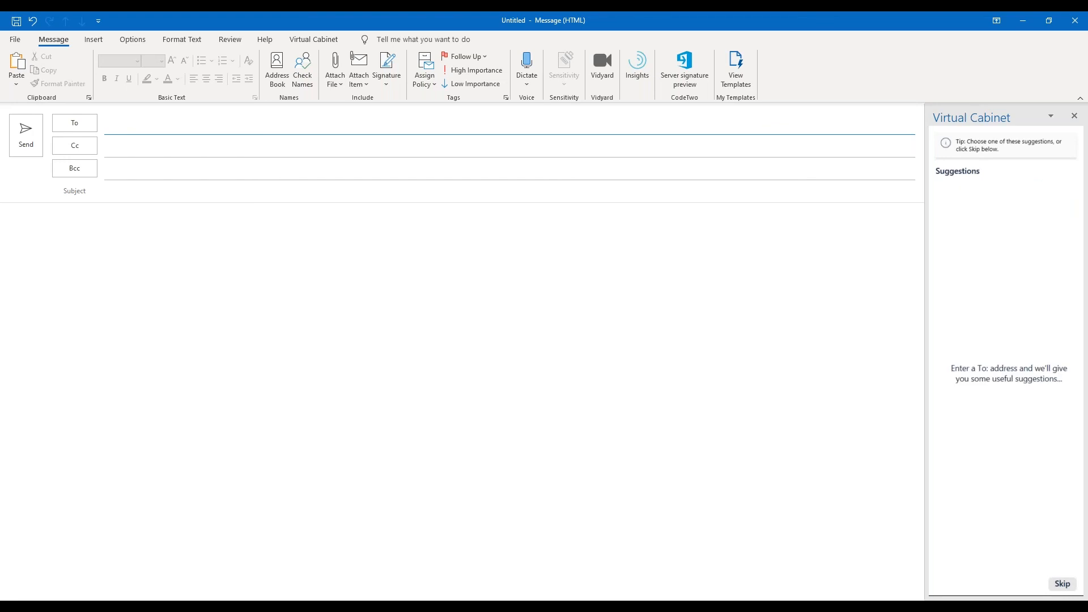
pyautogui.write('brown_')
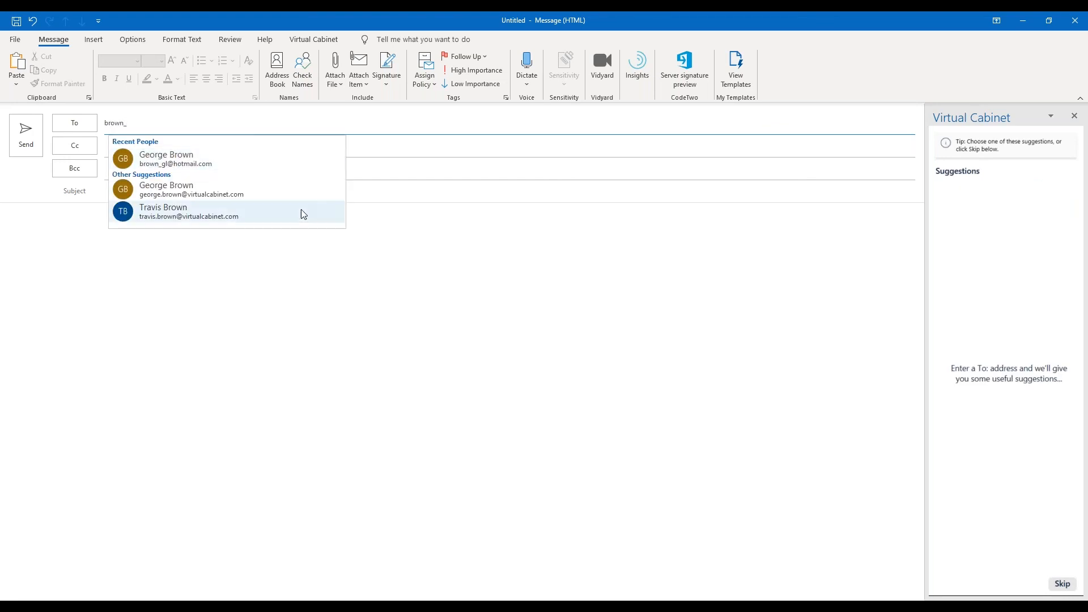
pyautogui.click(183, 160)
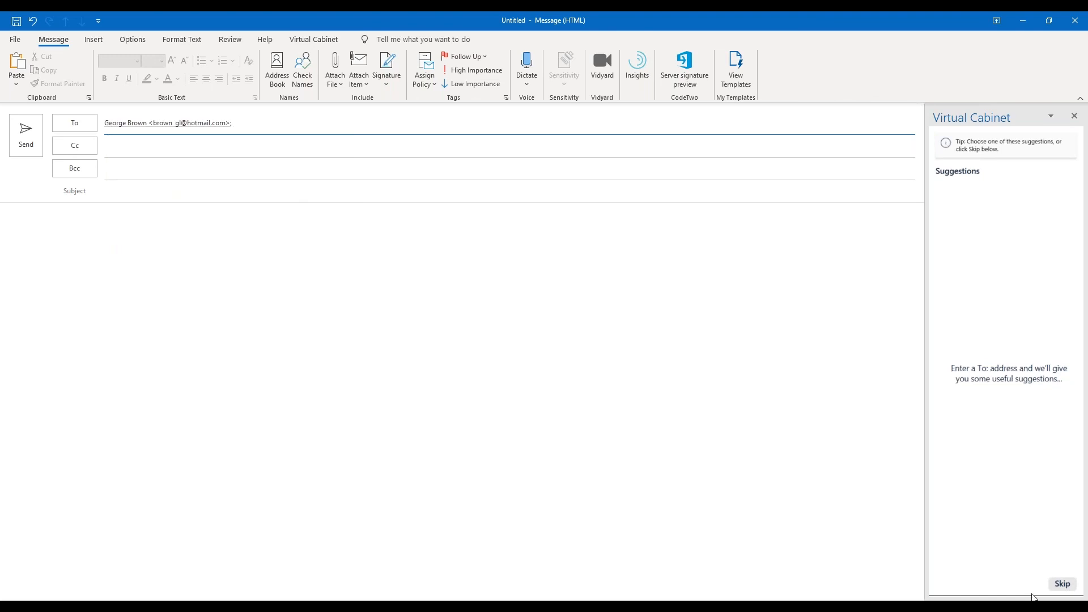
pyautogui.click(1062, 584)
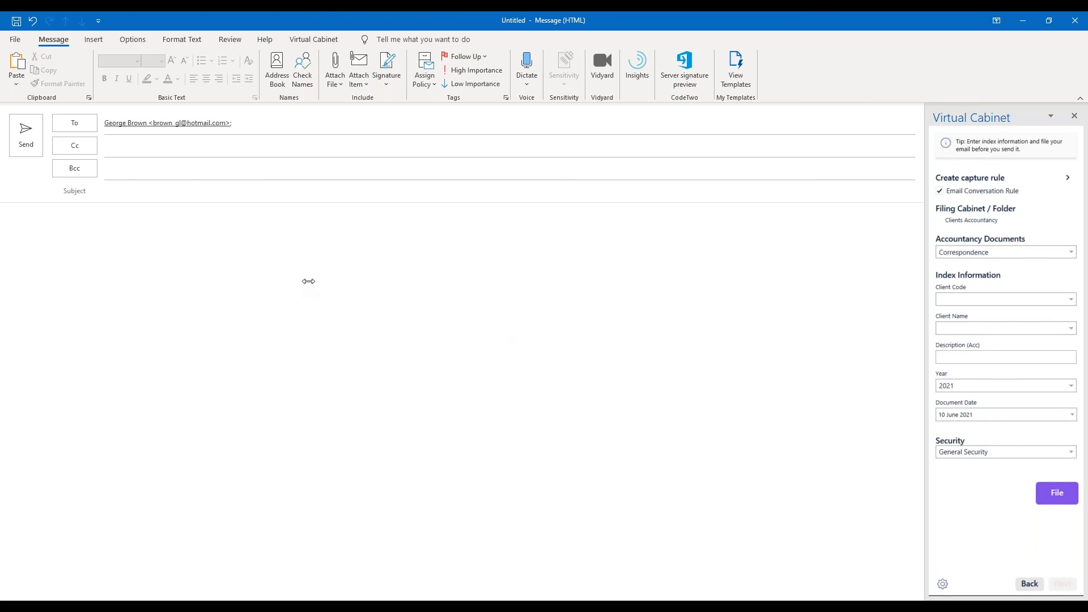
# Set the email subject to "This is a test".
pyautogui.click(158, 202)
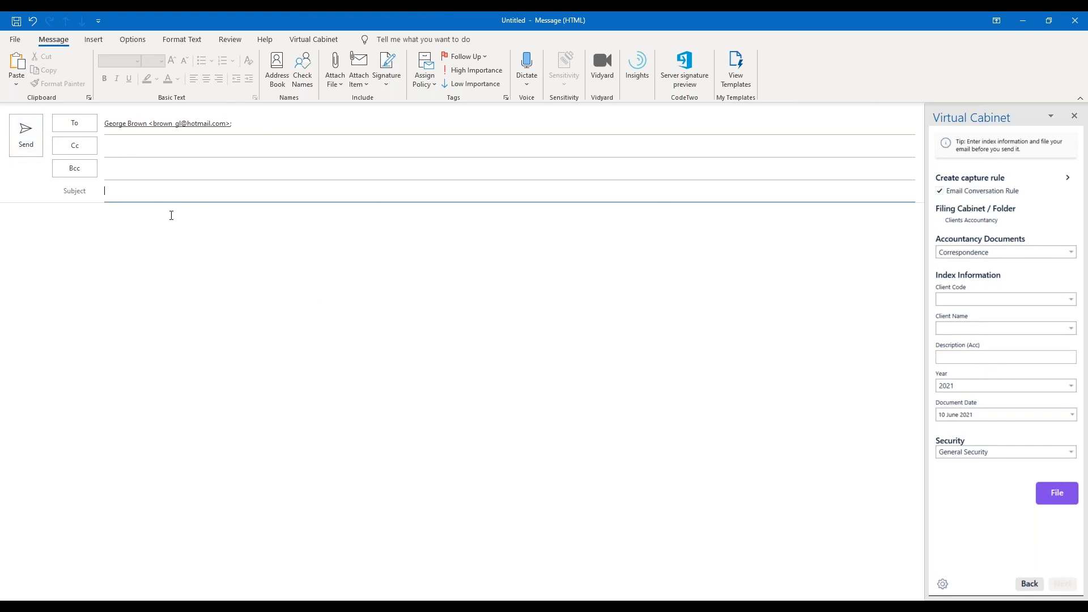
pyautogui.write('This is a test')
pyautogui.press('Tab')
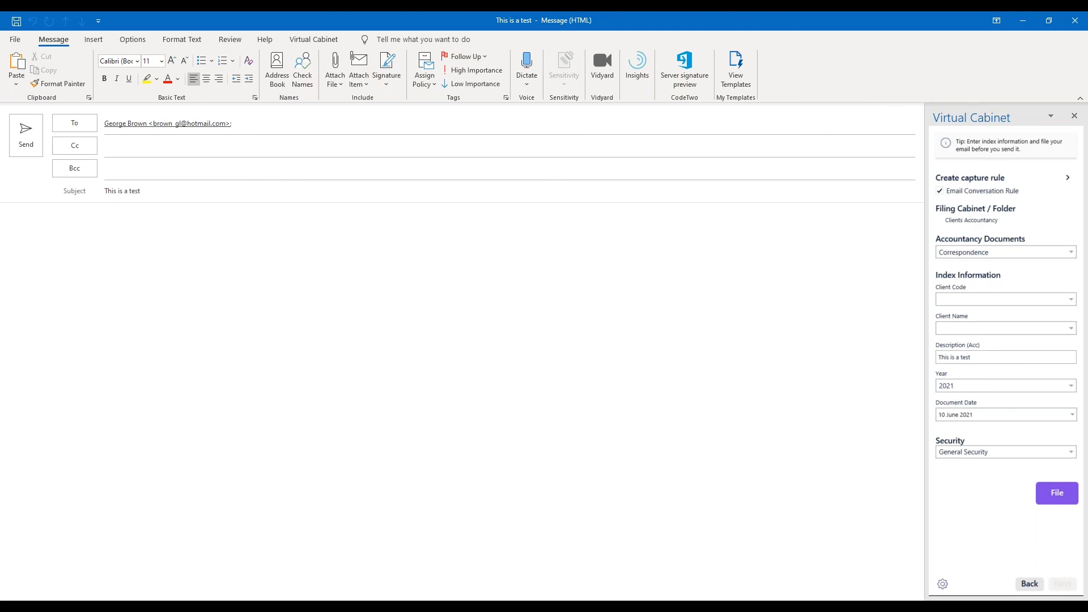
# Open the email indexing defaults and review the filing cabinet choice and the Correspondence section for Clients Accountancy.
pyautogui.click(943, 585)
pyautogui.click(652, 201)
pyautogui.click(618, 444)
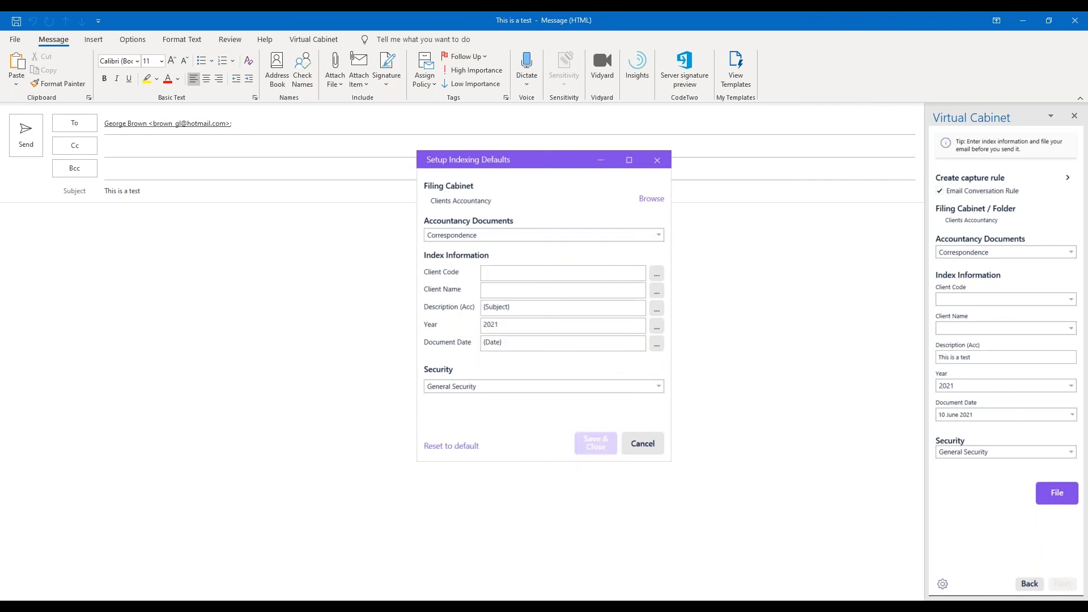
pyautogui.click(567, 235)
pyautogui.click(561, 245)
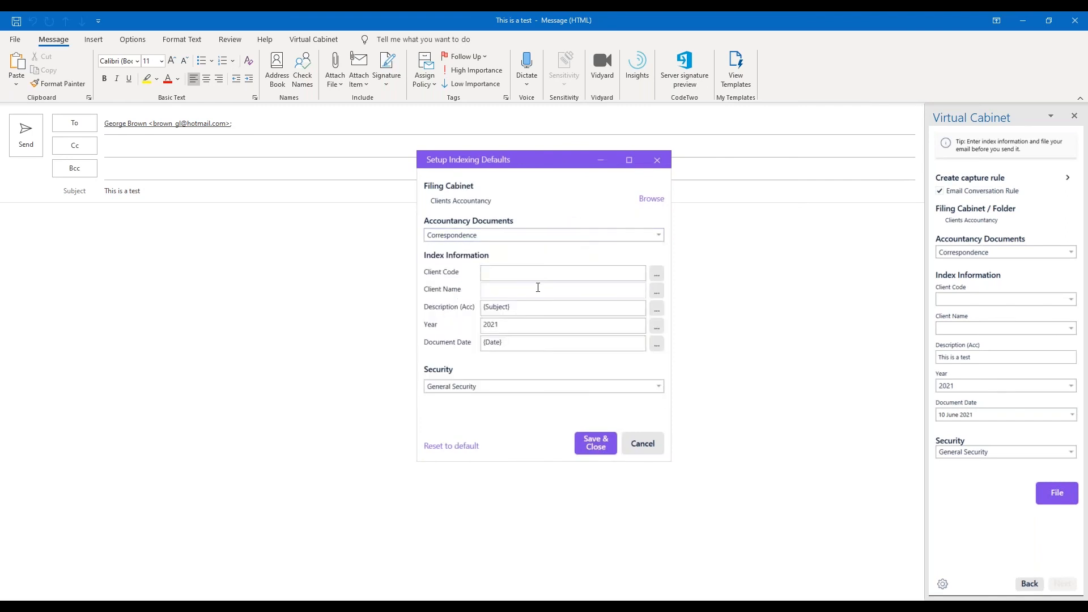
# Examine the keywords and list values offered for the Description (Acc) and Year defaults, cancelling each expression builder.
pyautogui.click(657, 309)
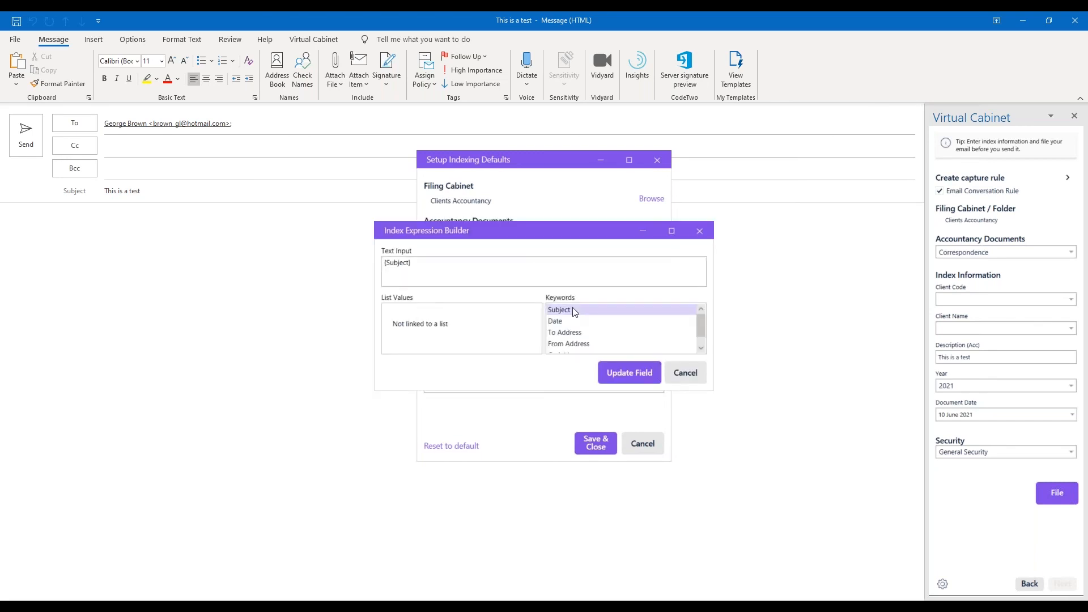
pyautogui.click(680, 368)
pyautogui.click(617, 325)
pyautogui.click(657, 327)
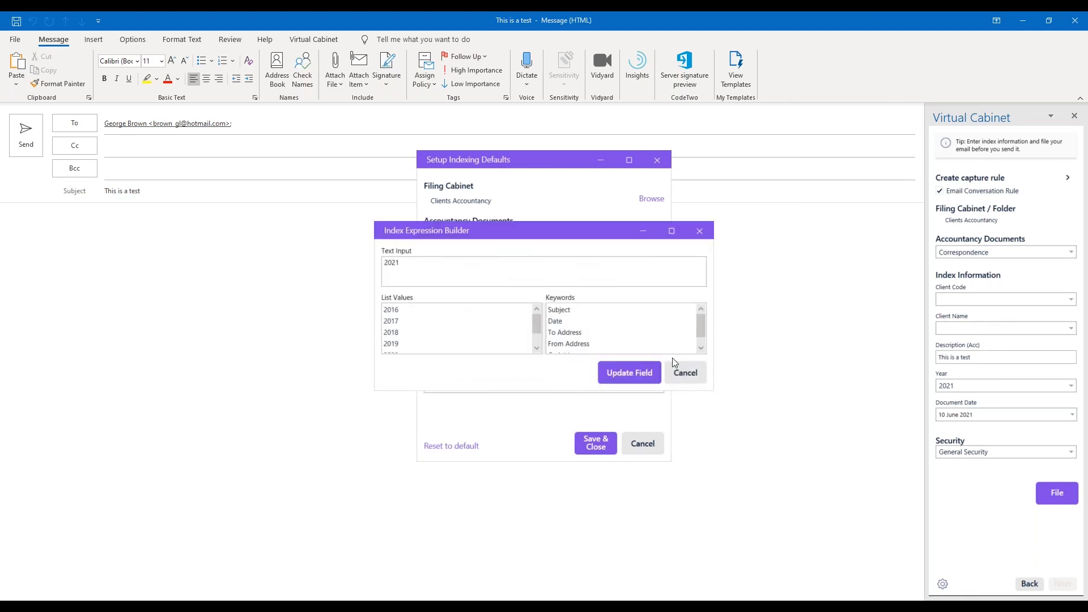
pyautogui.click(699, 369)
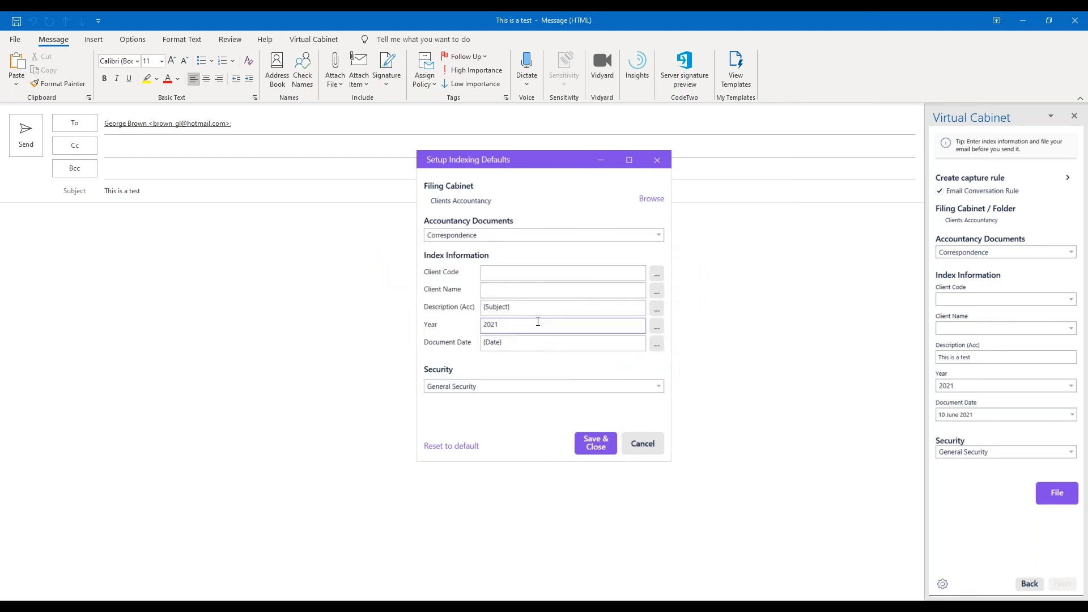
# Try changing the last digit of the Year default to 2, and cancel the indexing defaults without saving.
pyautogui.press('BackSpace')
pyautogui.write('2')
pyautogui.click(656, 445)
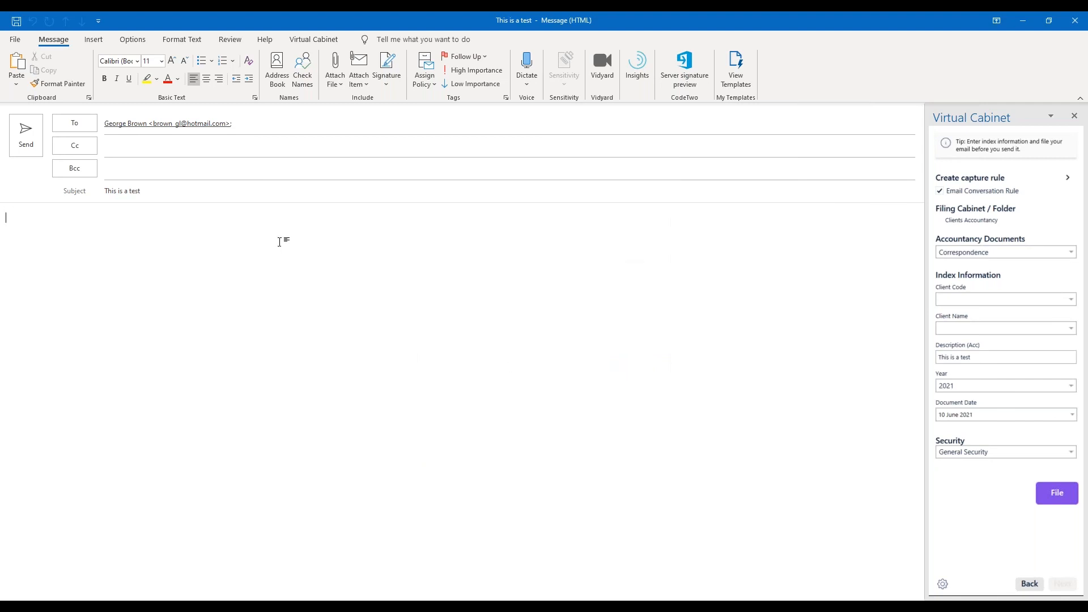